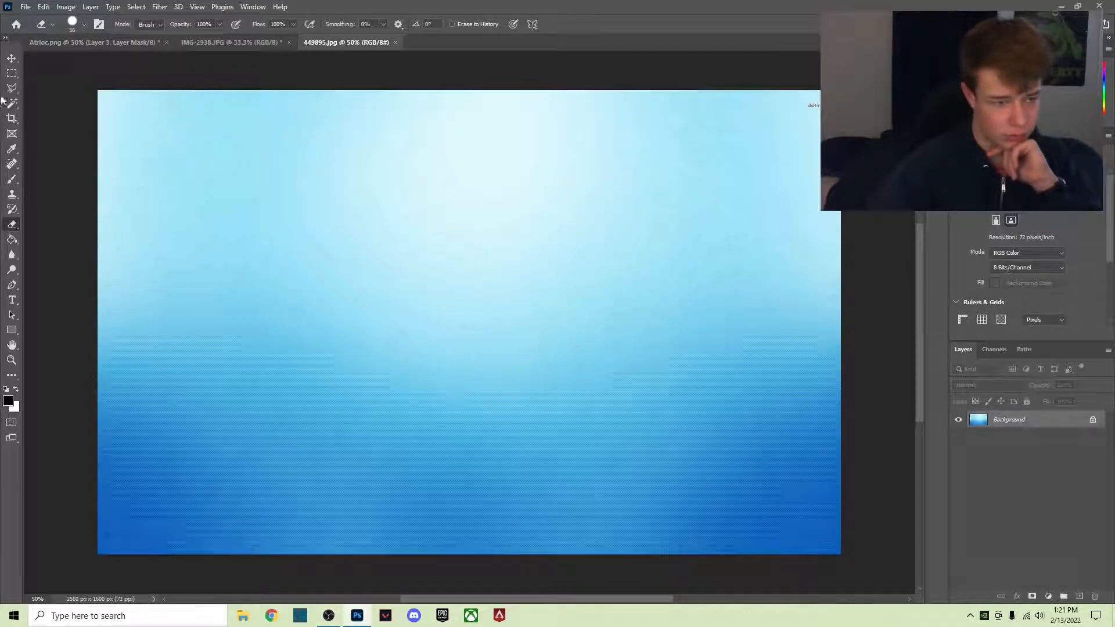
Move the 449895.jpg blue gradient into Atrioc.png and scale it to about 123% so it fills the canvas behind the person
left_click(12, 59)
left_click_drag(296, 216, 247, 119)
left_click_drag(110, 61, 95, 39)
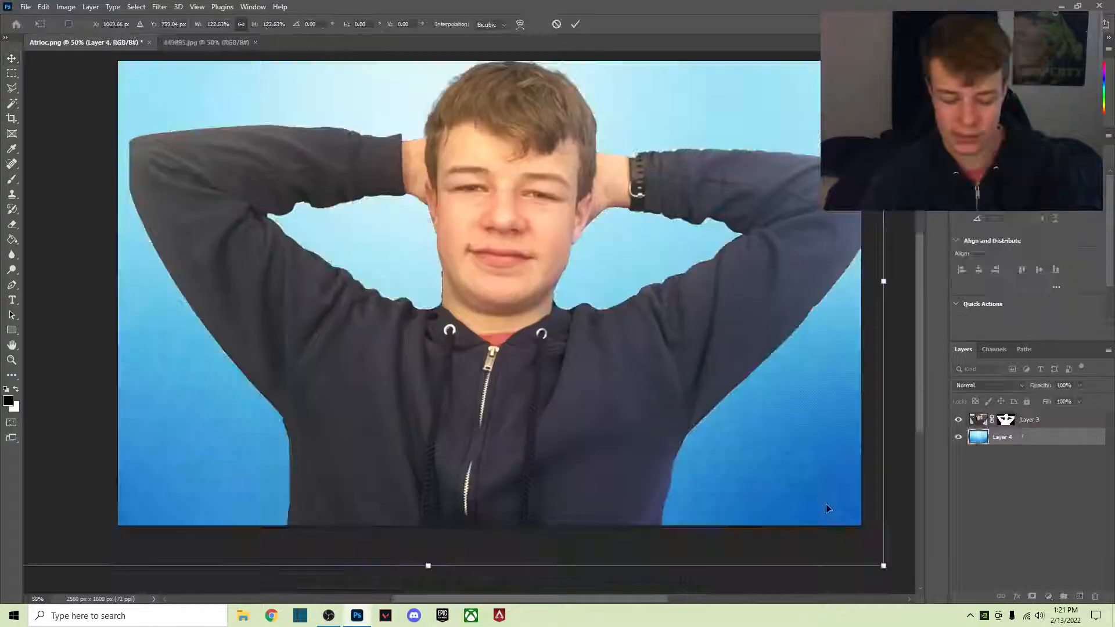
left_click_drag(719, 456, 748, 516)
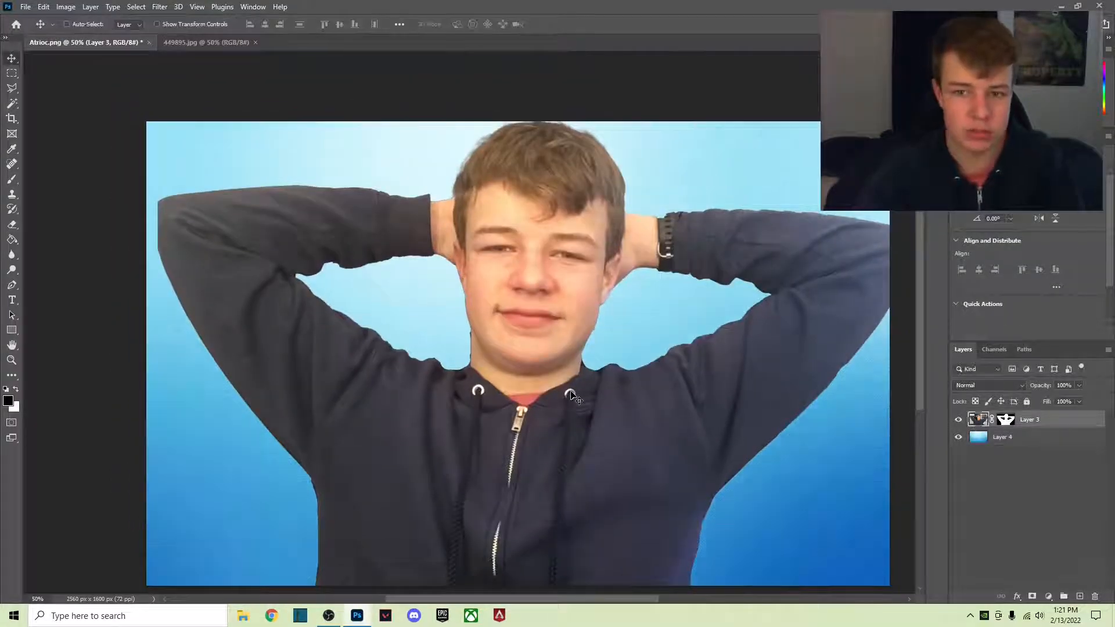
Scale the cut-out person on Layer 3 up to about 104% and reposition it within the canvas
left_click_drag(572, 399, 559, 400)
key("ctrl+t")
left_click_drag(120, 112, 38, 26)
left_click_drag(519, 310, 600, 340)
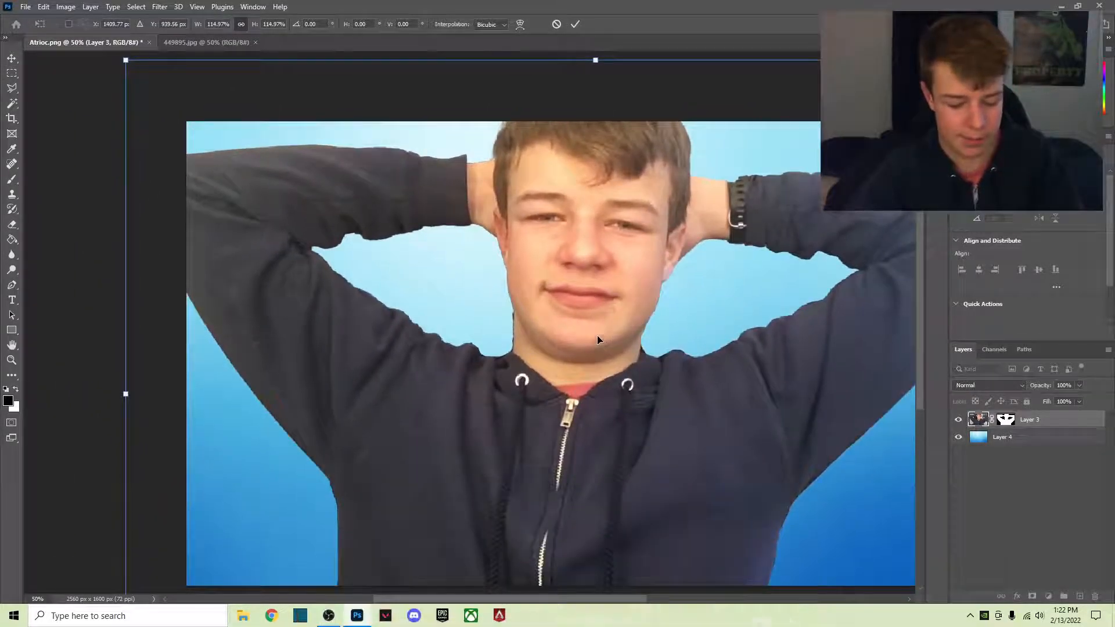
left_click_drag(125, 60, 223, 119)
left_click_drag(525, 315, 467, 273)
scroll(623, 298, "right", 3)
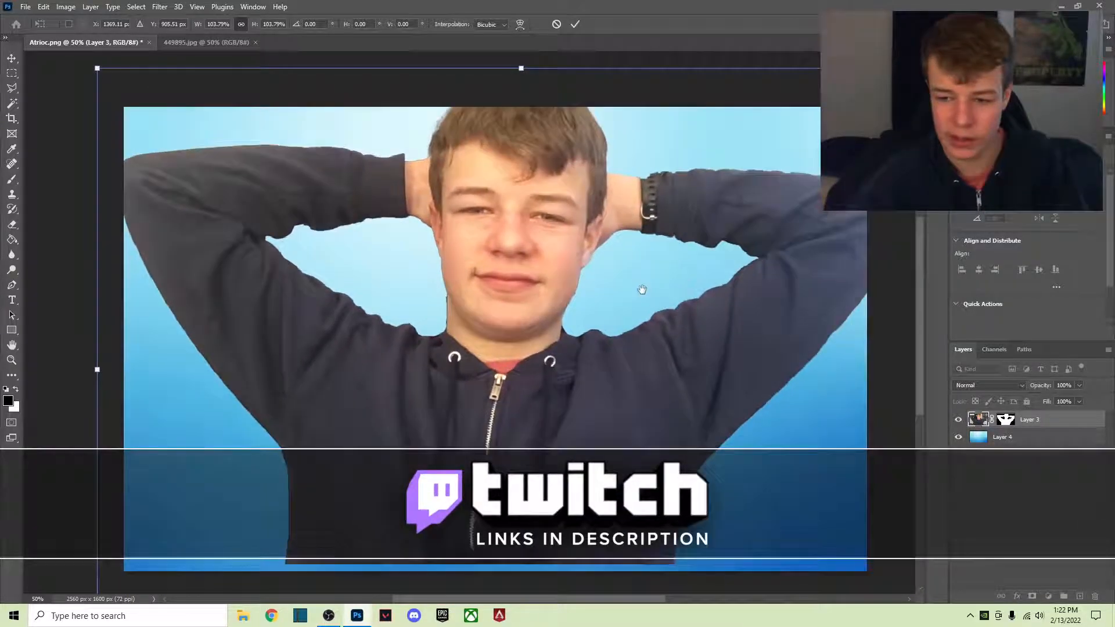
Enlarge the person cut-out slightly more and adjust its position so the hoodie covers the canvas's lower edge
key("ctrl+minus")
key("ctrl+minus")
key("ctrl+minus")
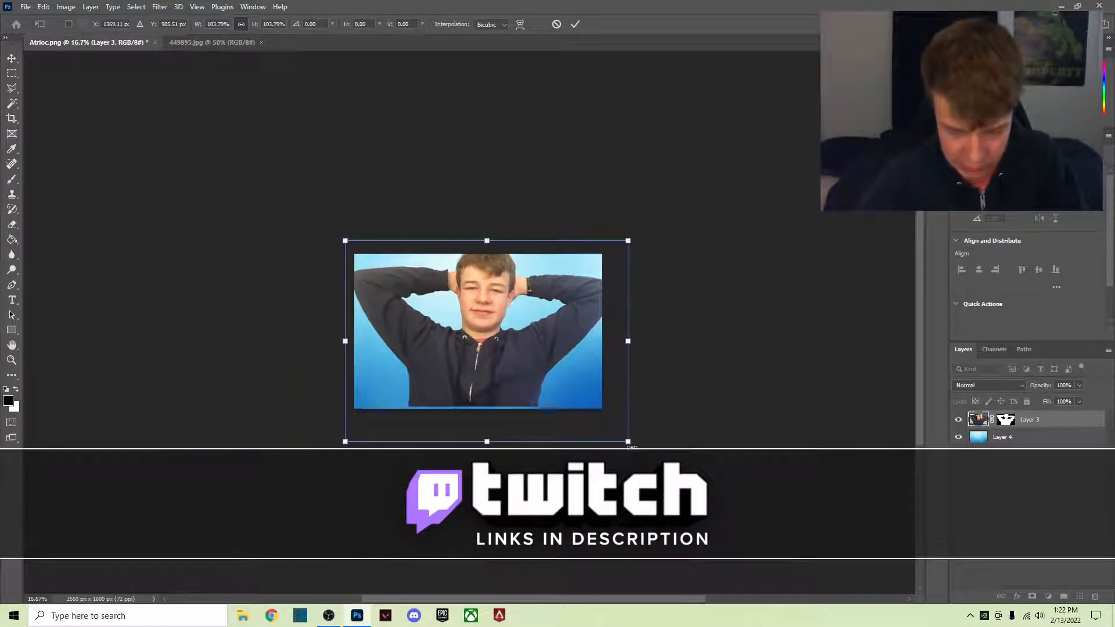
left_click_drag(630, 443, 634, 446)
left_click_drag(552, 392, 547, 392)
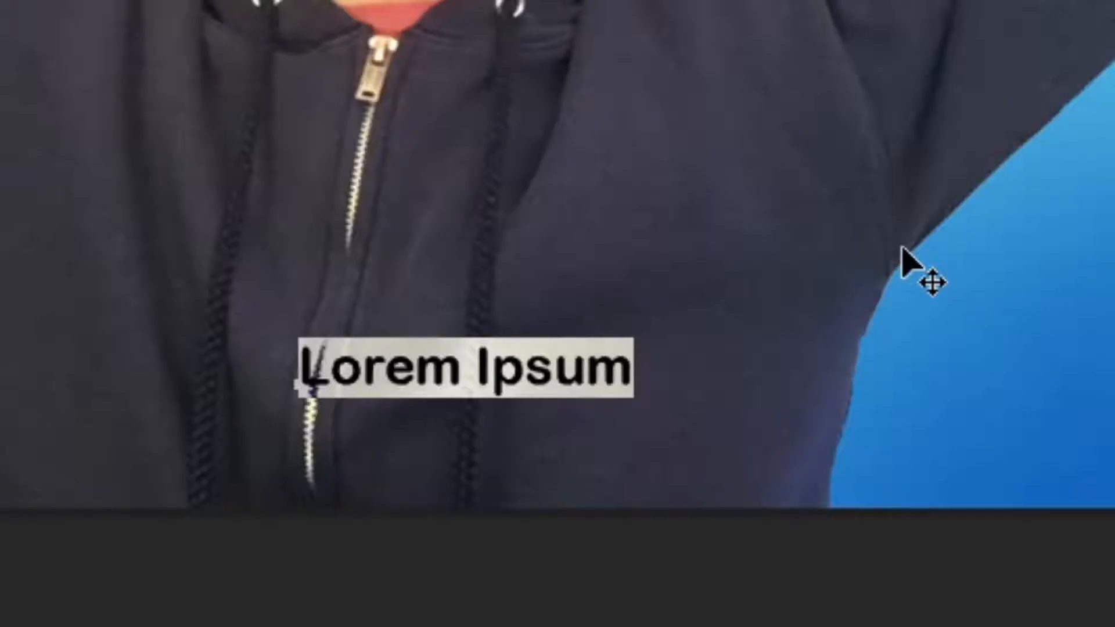
Add the white text "30,000" over the hoodie, enlarge it to about 498% and move it toward the canvas's lower right
type("30,000")
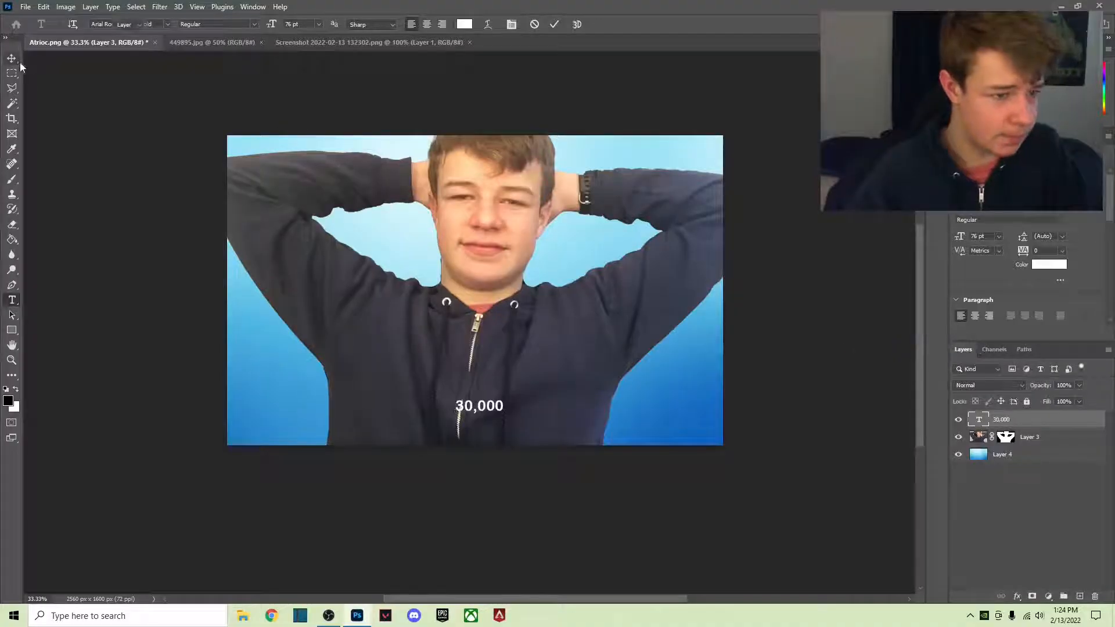
left_click(14, 60)
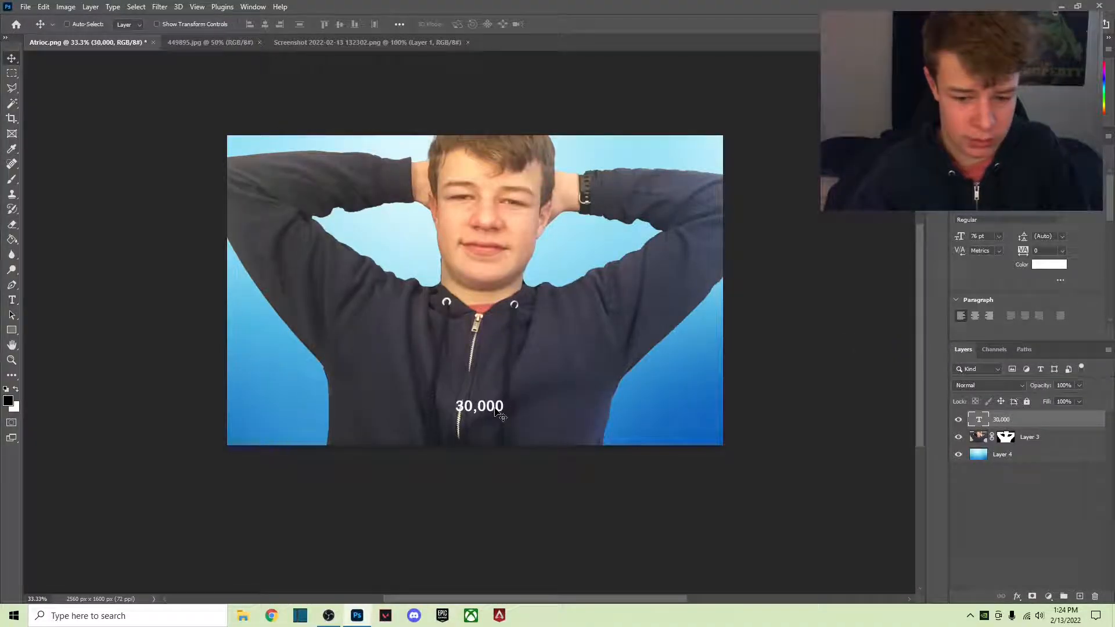
key("ctrl+t")
left_click_drag(454, 397, 265, 324)
key("Return")
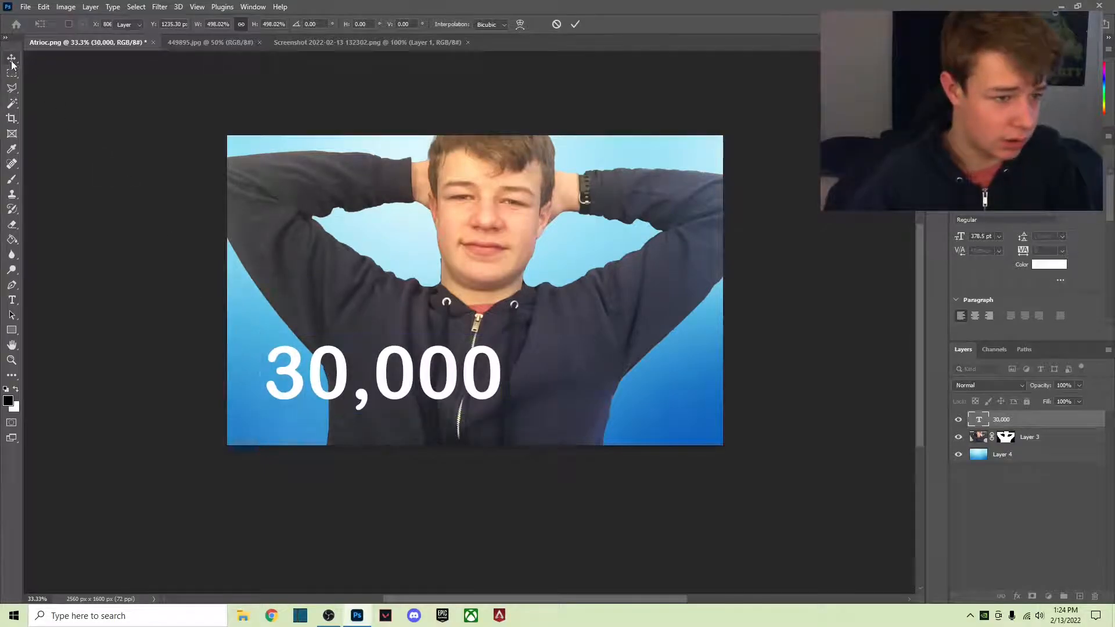
left_click_drag(391, 361, 540, 386)
Preview the thumbnail at 5% zoom and scale the "30,000" text down to about 44%
key("ctrl+minus")
key("ctrl+minus")
key("ctrl+minus")
key("ctrl+minus")
key("ctrl+minus")
key("ctrl+minus")
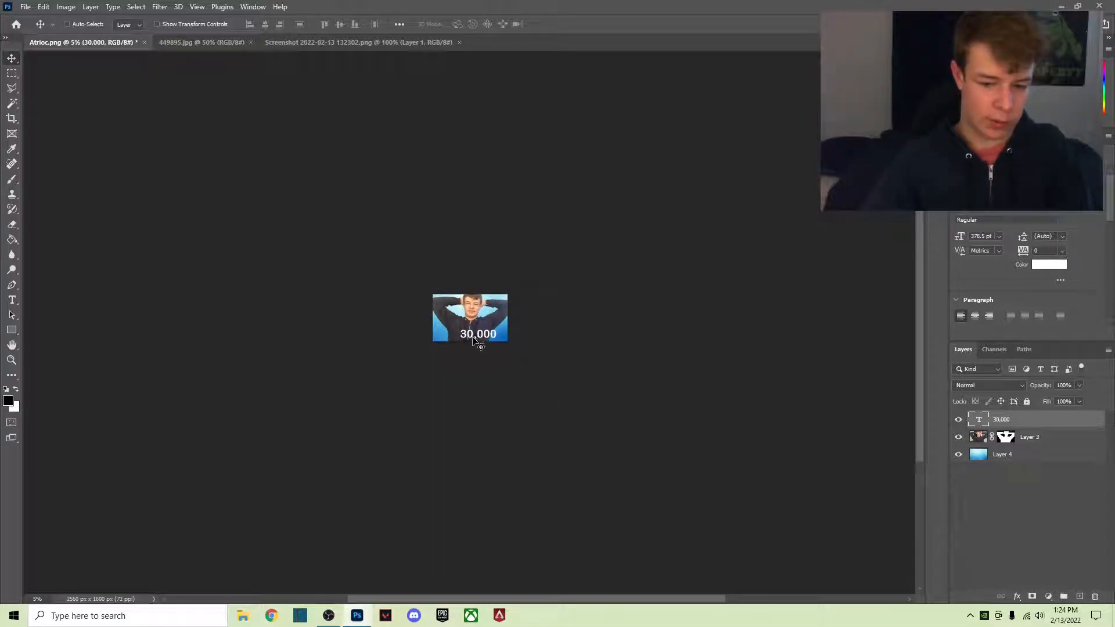
key("ctrl+t")
left_click_drag(461, 328, 481, 335)
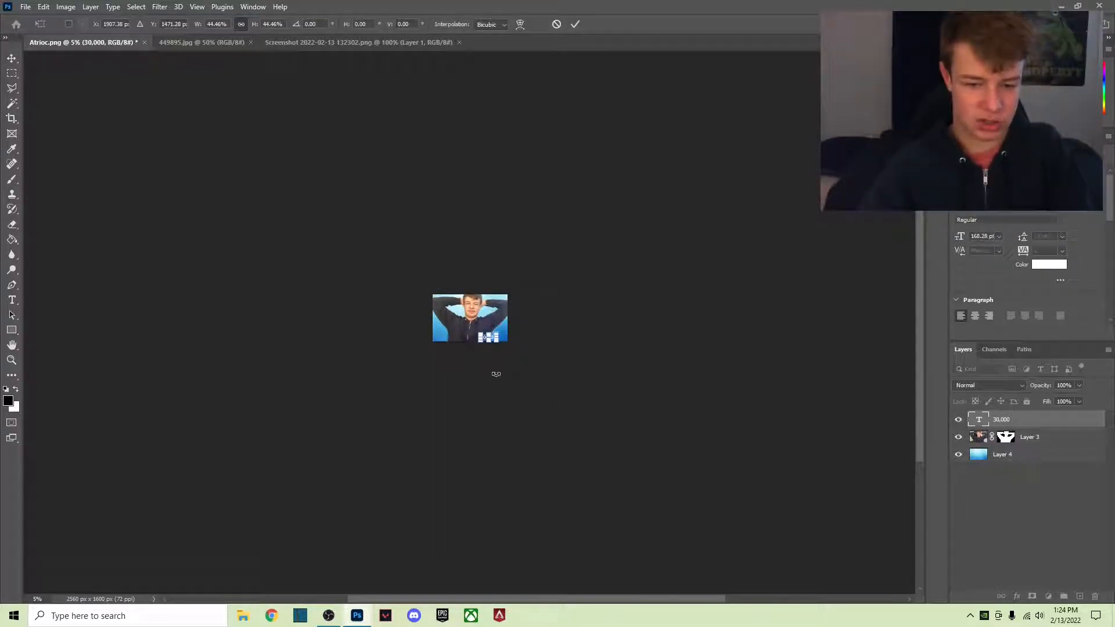
key("Return")
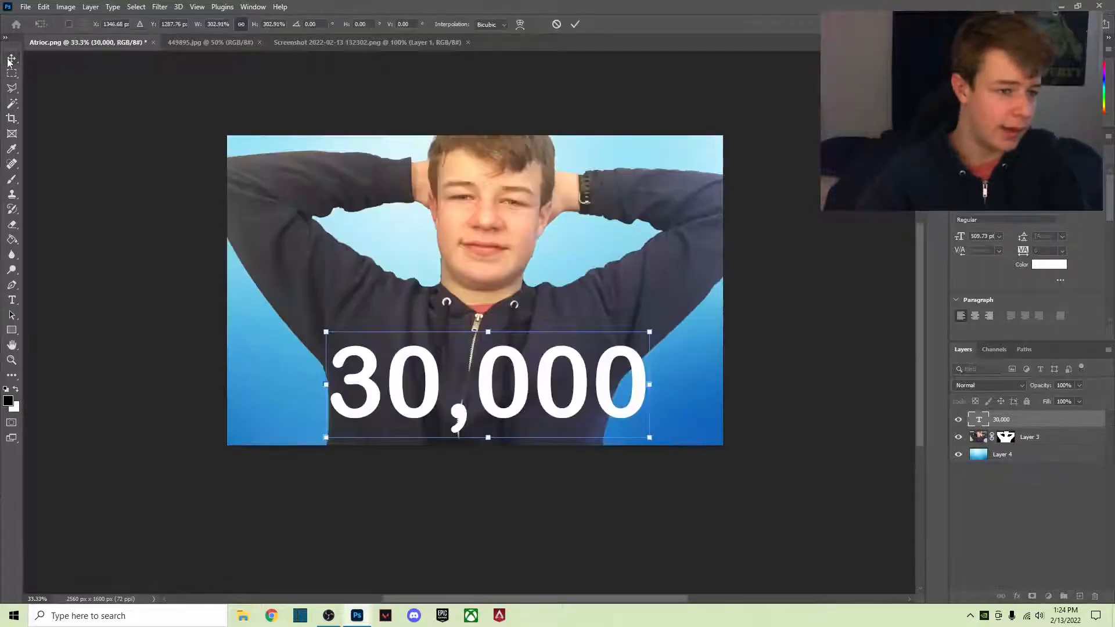
Open the red person icon image flat_750x_075_f-pad_750x1000_f8f8f8-removebg-preview from the Things for Thumbnails folder
left_click(26, 7)
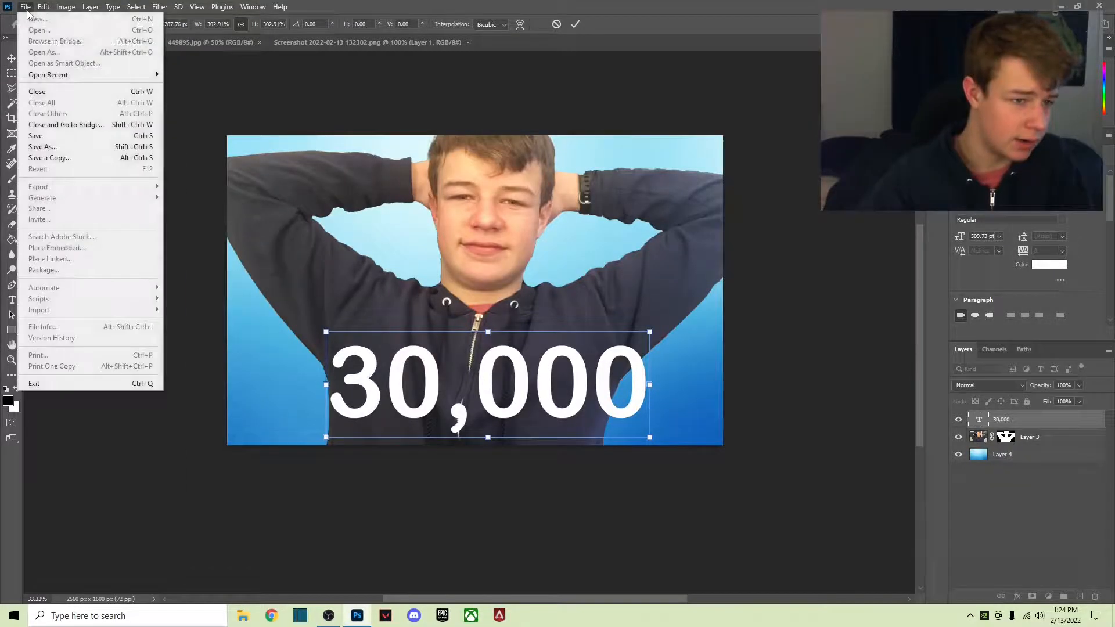
left_click(39, 30)
left_click(446, 111)
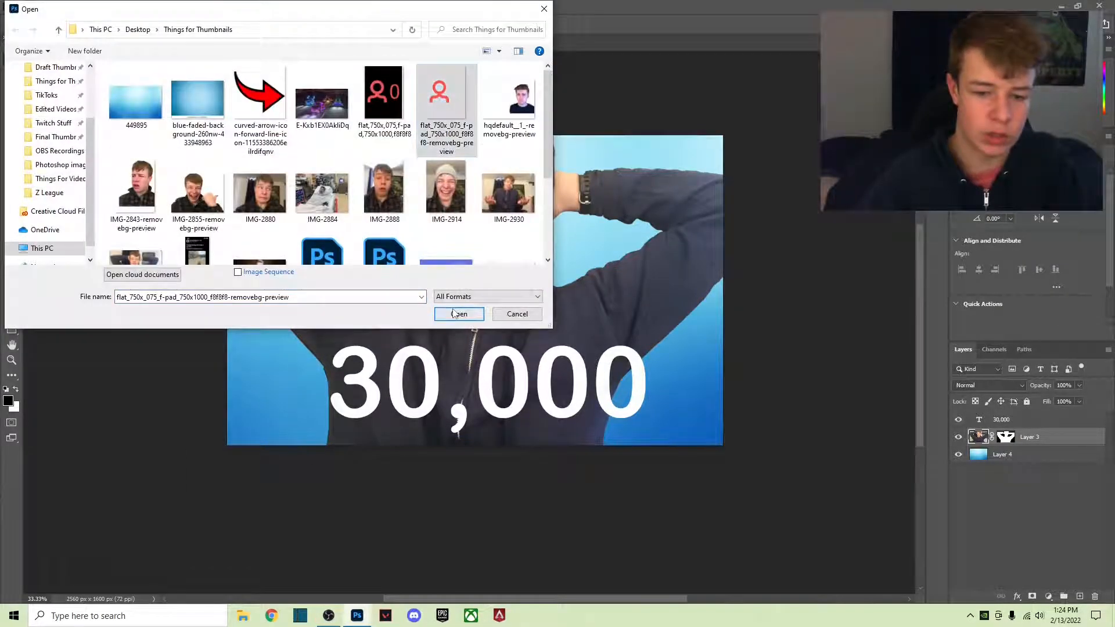
left_click(458, 314)
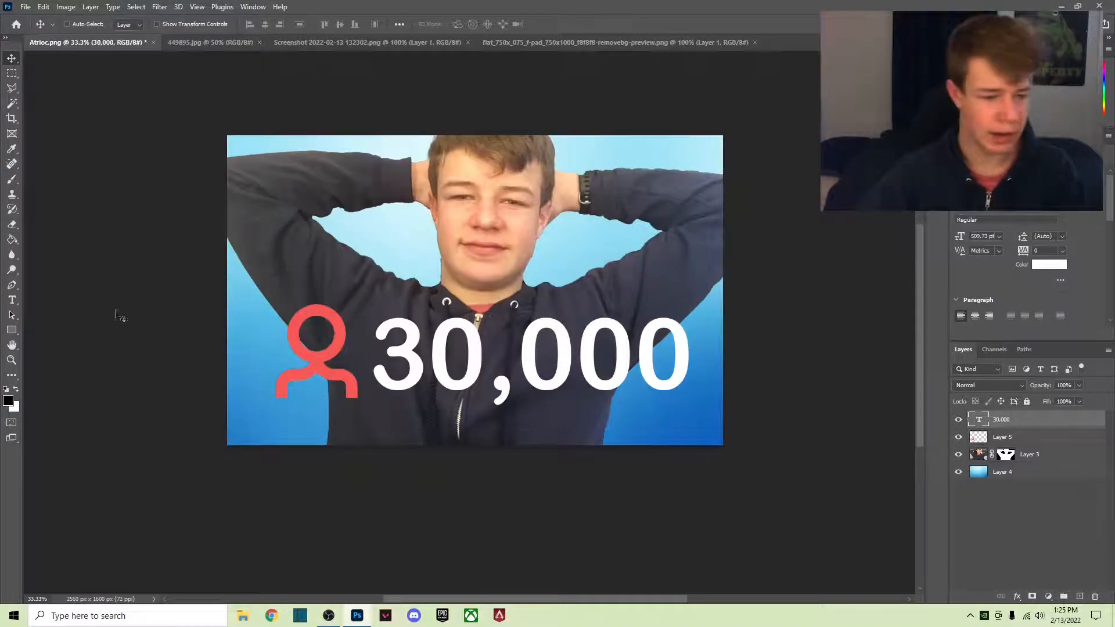
Set the foreground colour to bright red for the Paint Bucket tool
left_click(12, 241)
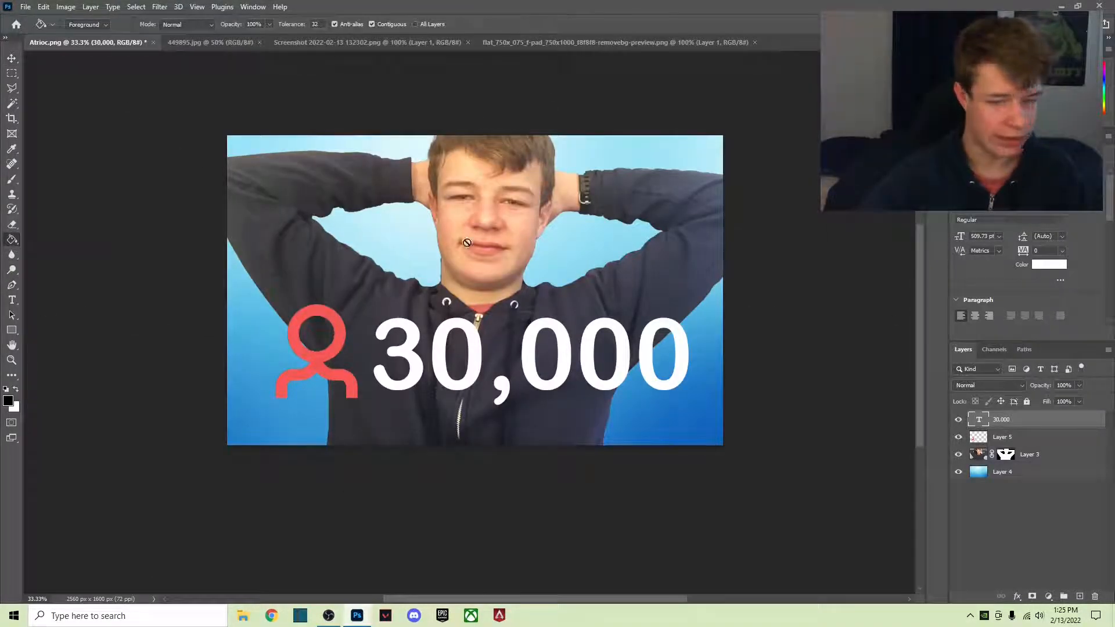
left_click(8, 400)
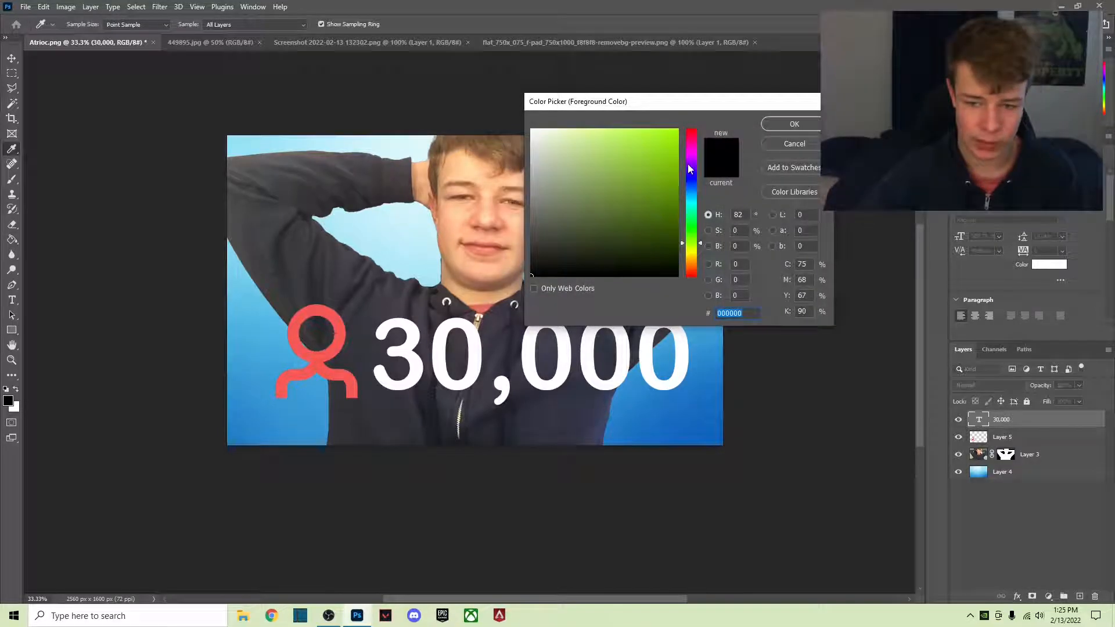
left_click_drag(690, 169, 691, 129)
left_click(652, 140)
left_click(793, 124)
Rasterize the "30,000" text layer and undo the red fill applied to it
left_click(342, 337)
left_click(522, 241)
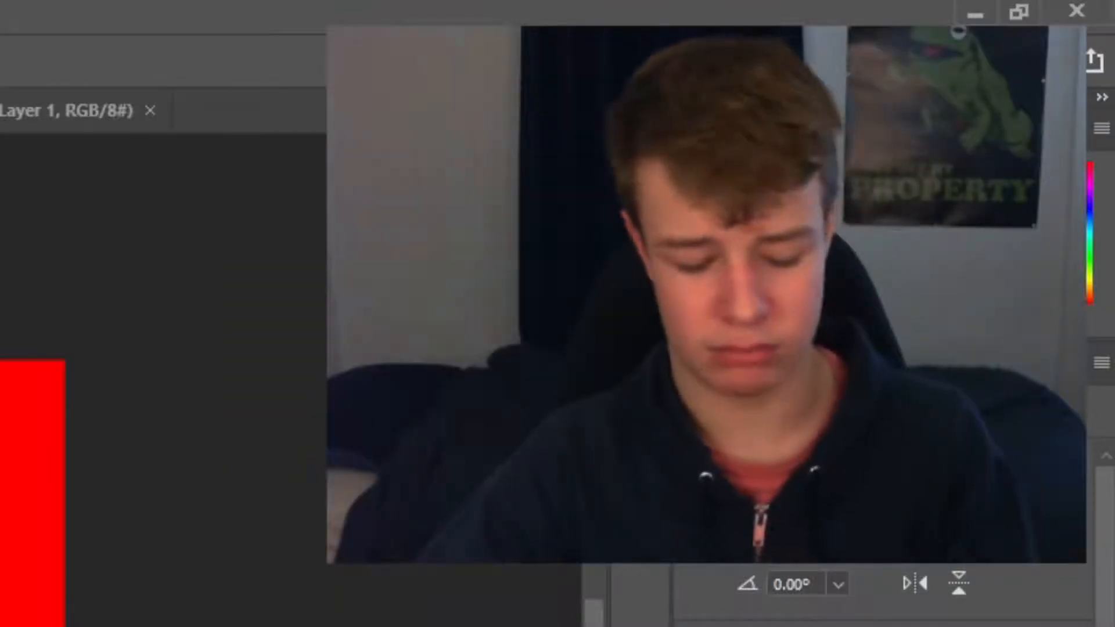
key("ctrl+z")
Fill the person icon on Layer 5 and every character of "30,000" with the bright red
left_click(1018, 435)
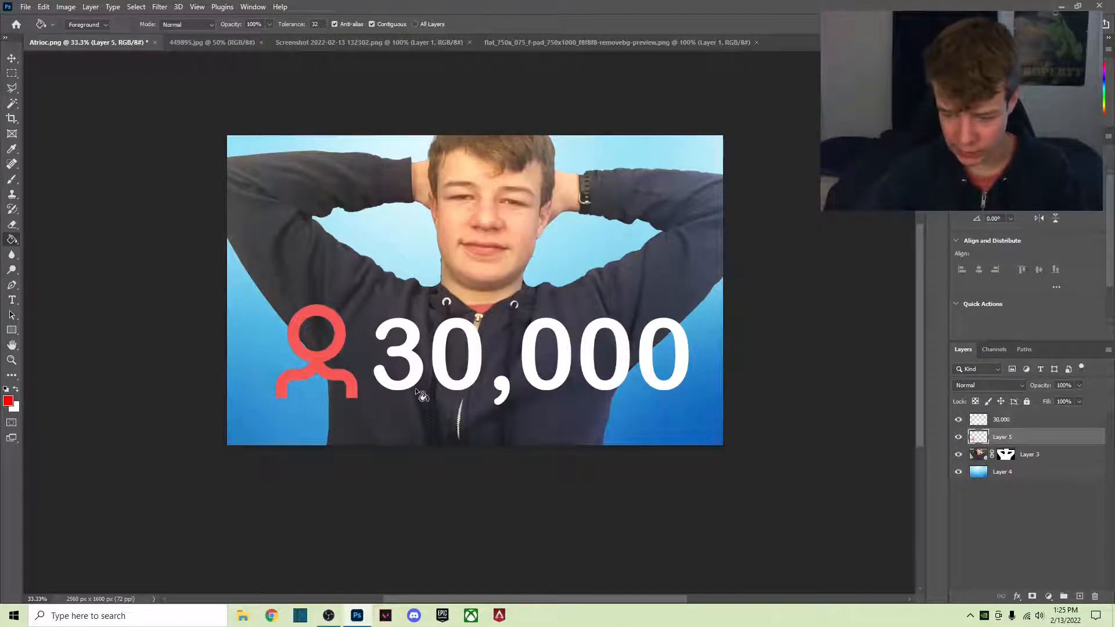
left_click(342, 344)
key("alt+bracketright")
left_click(419, 350)
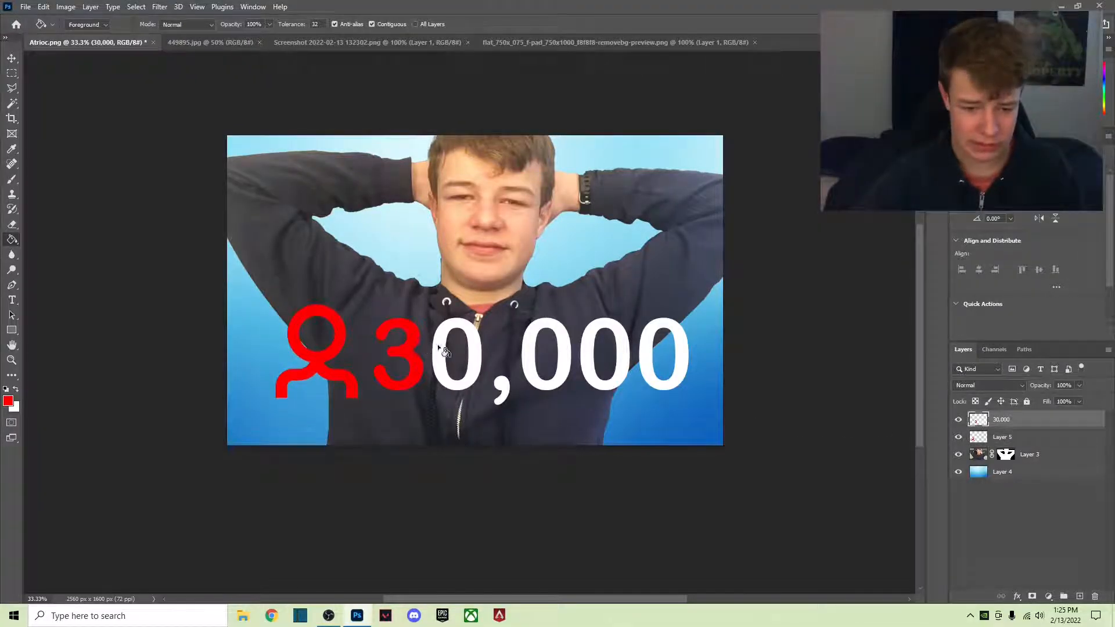
left_click(447, 349)
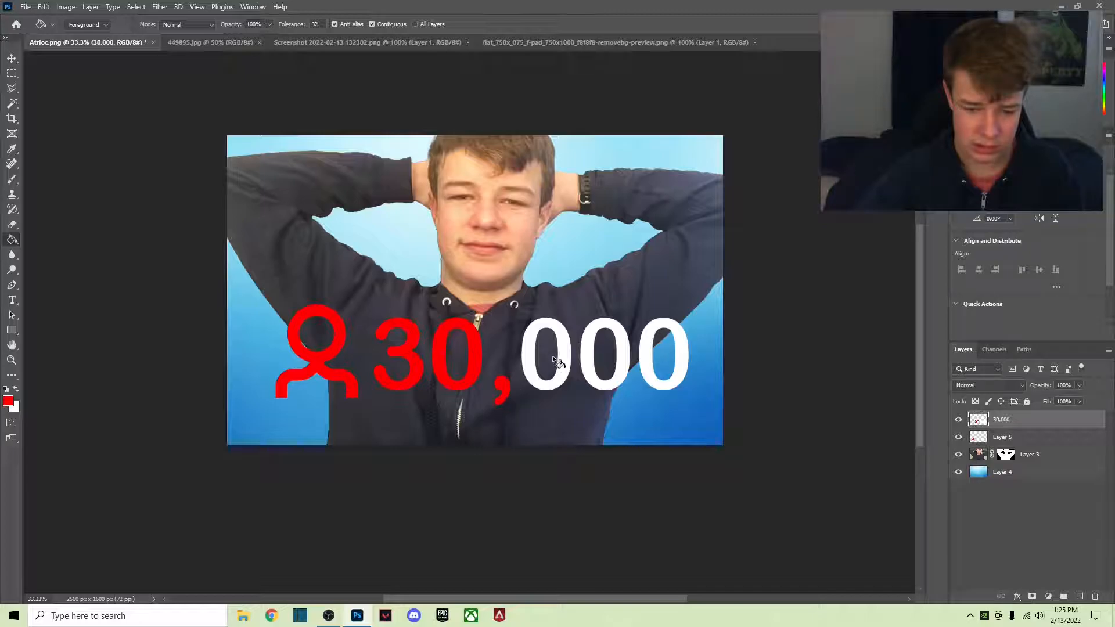
left_click(531, 361)
left_click(587, 360)
left_click(646, 365)
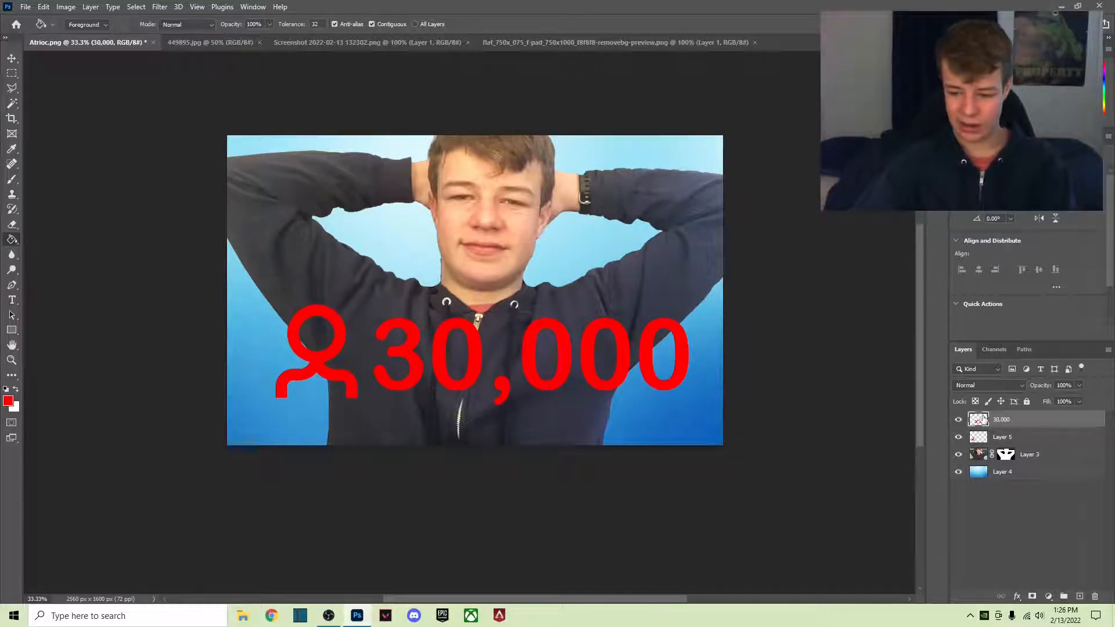
Select the pixels of the "30,000" layer and expand the selection by 10 pixels
right_click(984, 419)
left_click(988, 407)
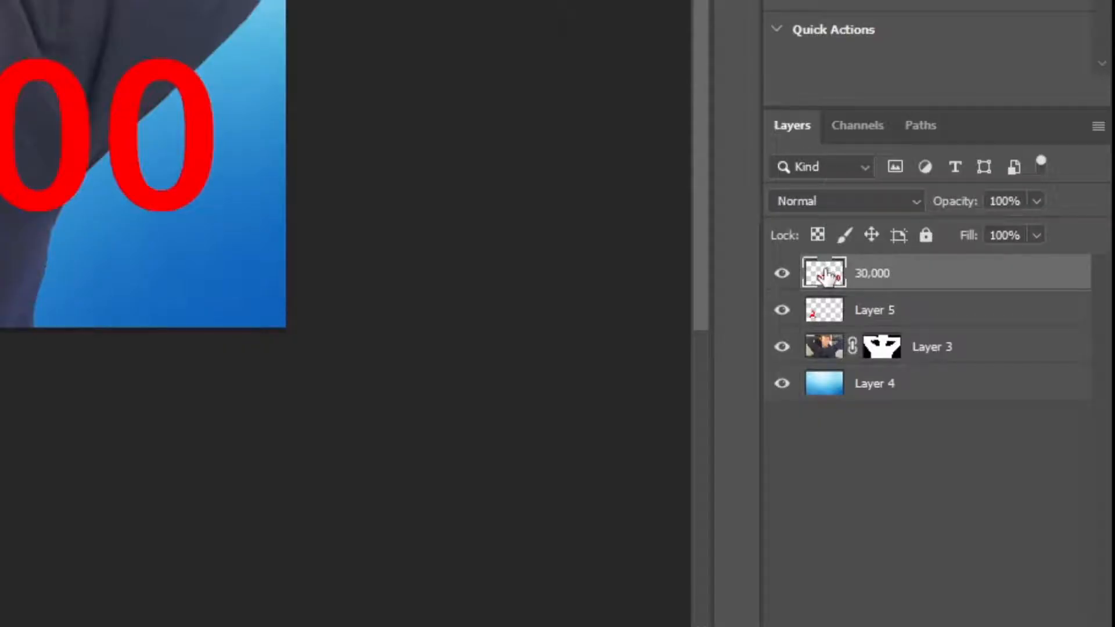
right_click(828, 276)
left_click(848, 73)
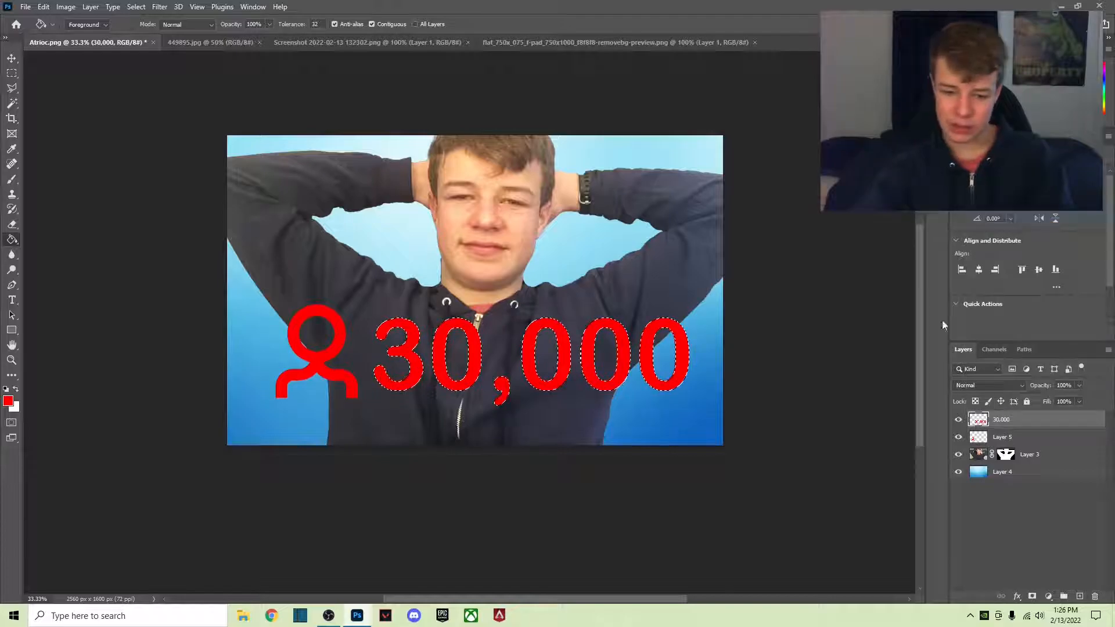
left_click(136, 6)
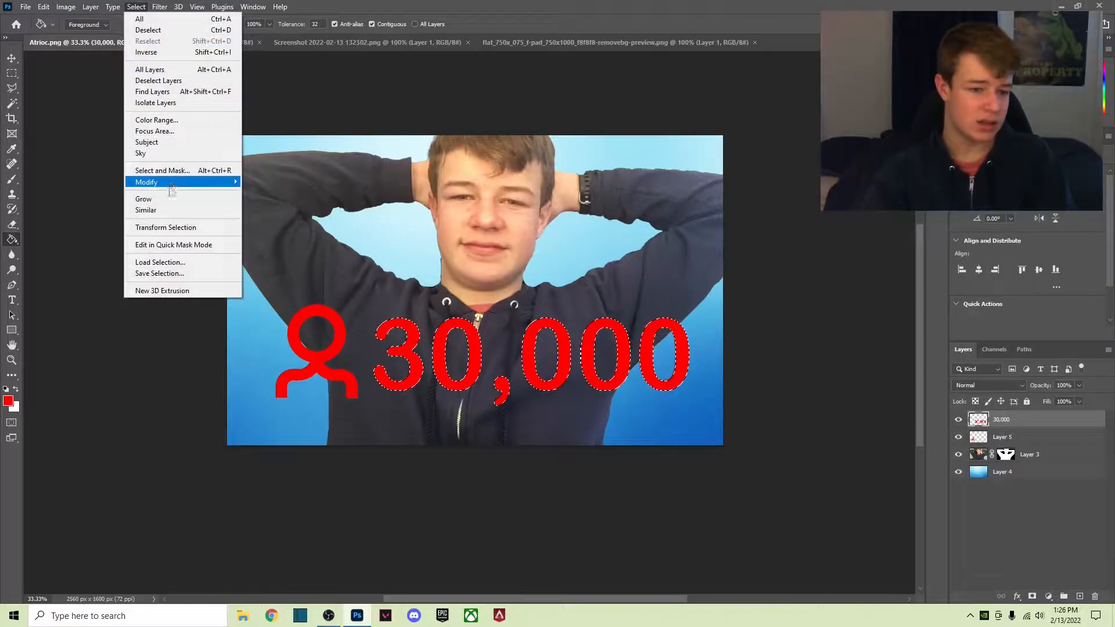
mouse_move(172, 187)
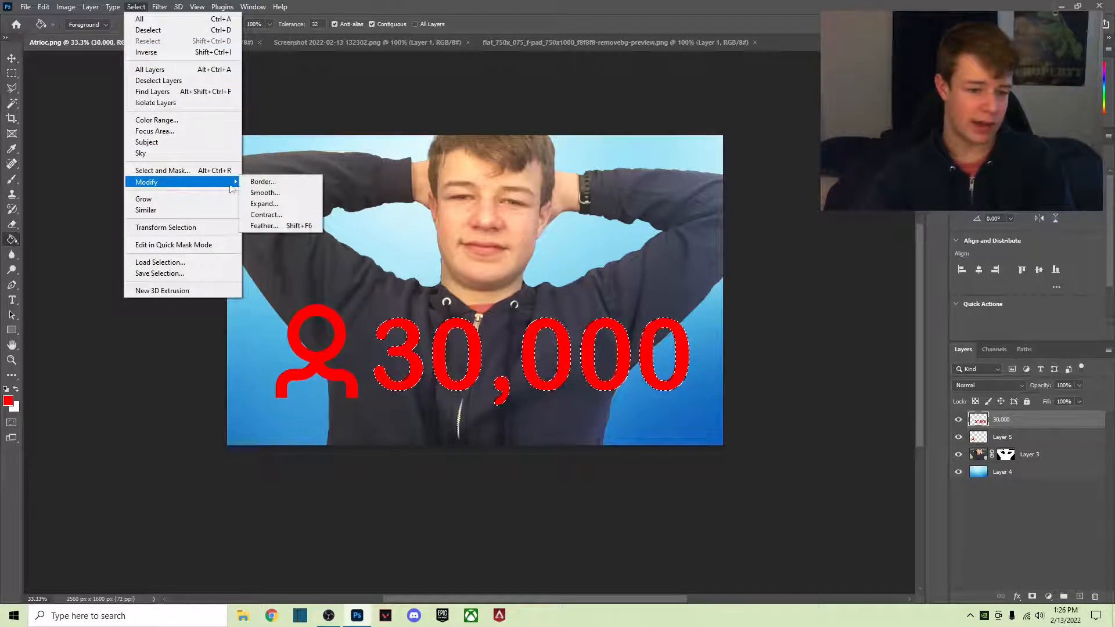
left_click(267, 207)
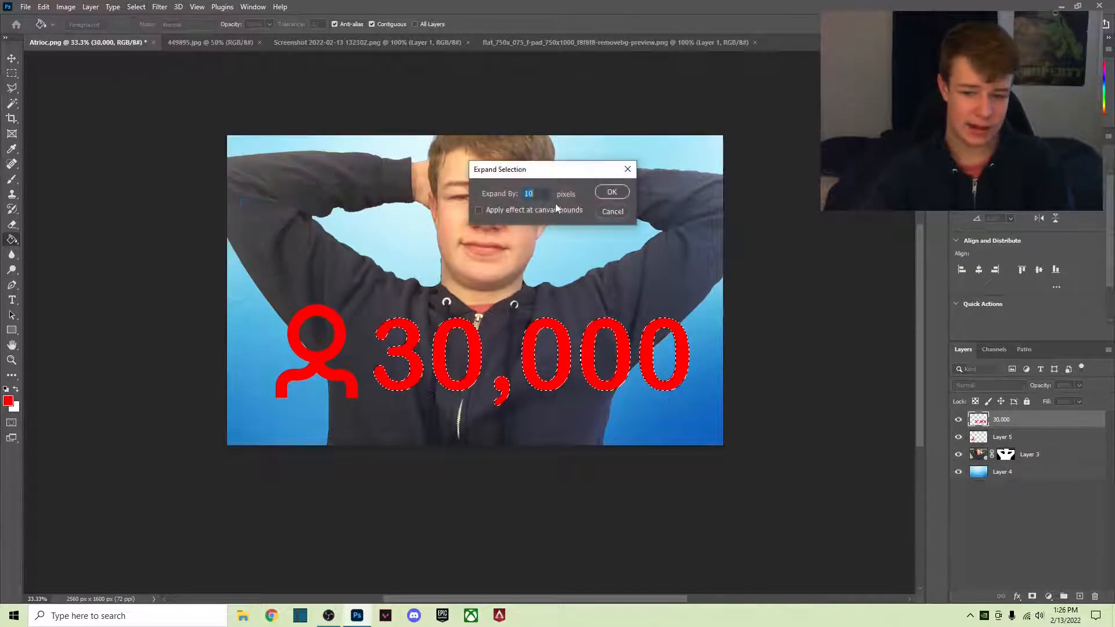
left_click(613, 193)
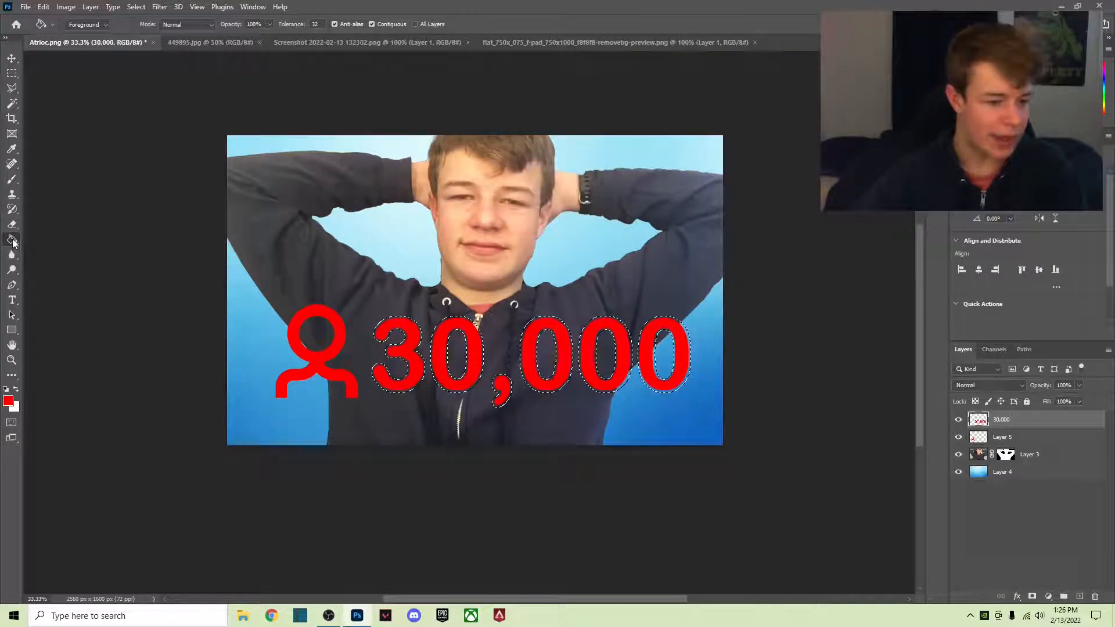
Set the foreground colour to black and fill the expanded selection to outline the "30,000" characters
left_click(8, 401)
left_click_drag(571, 187, 537, 296)
left_click(795, 124)
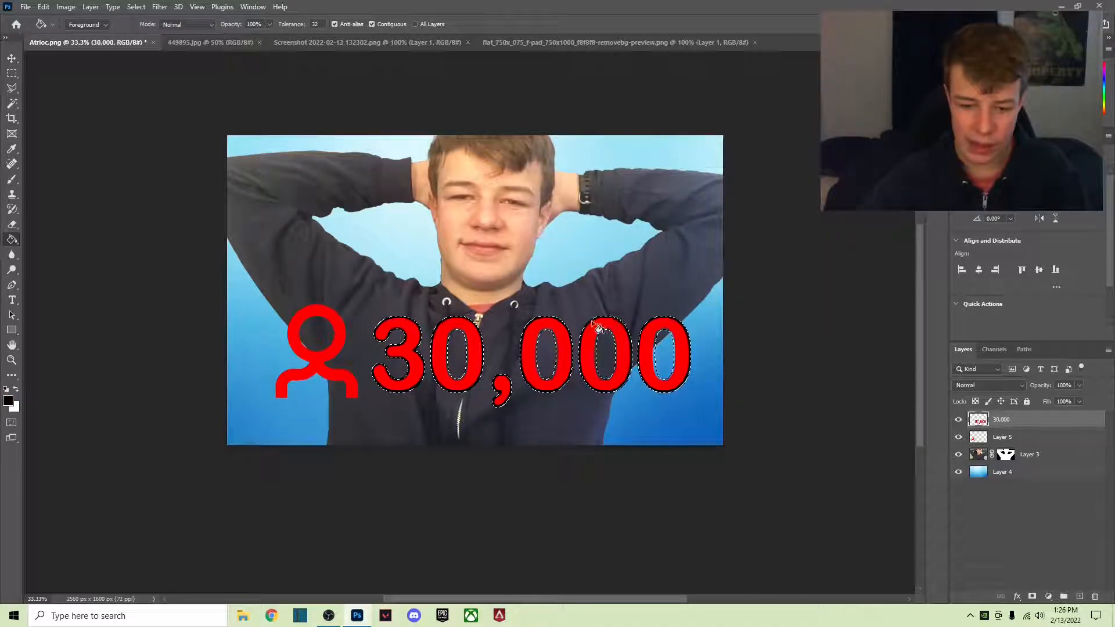
key("ctrl+plus")
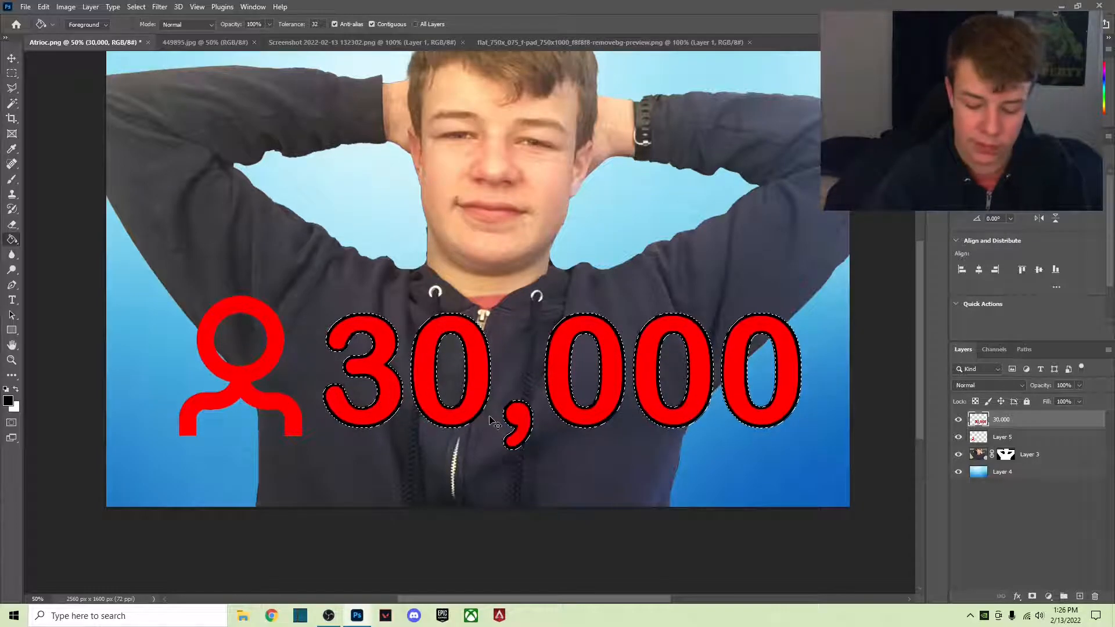
key("ctrl+minus")
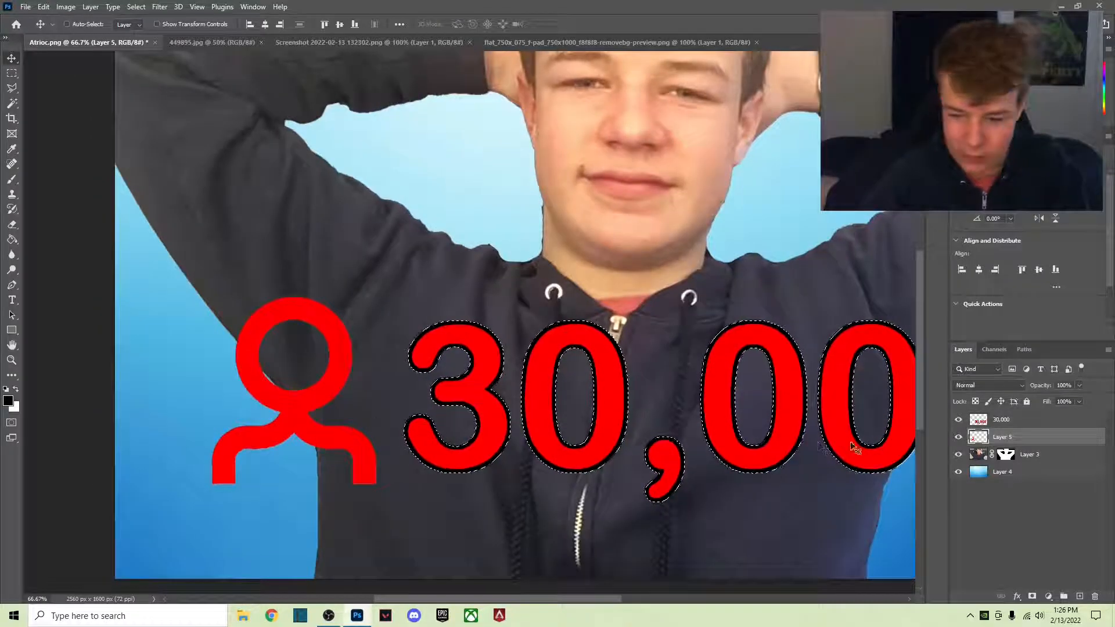
Select the person icon's pixels on Layer 5, expand the selection by 10 pixels and fill the border with black
right_click(979, 437)
left_click(995, 234)
left_click(136, 7)
mouse_move(163, 184)
left_click(276, 207)
key("Return")
left_click(12, 240)
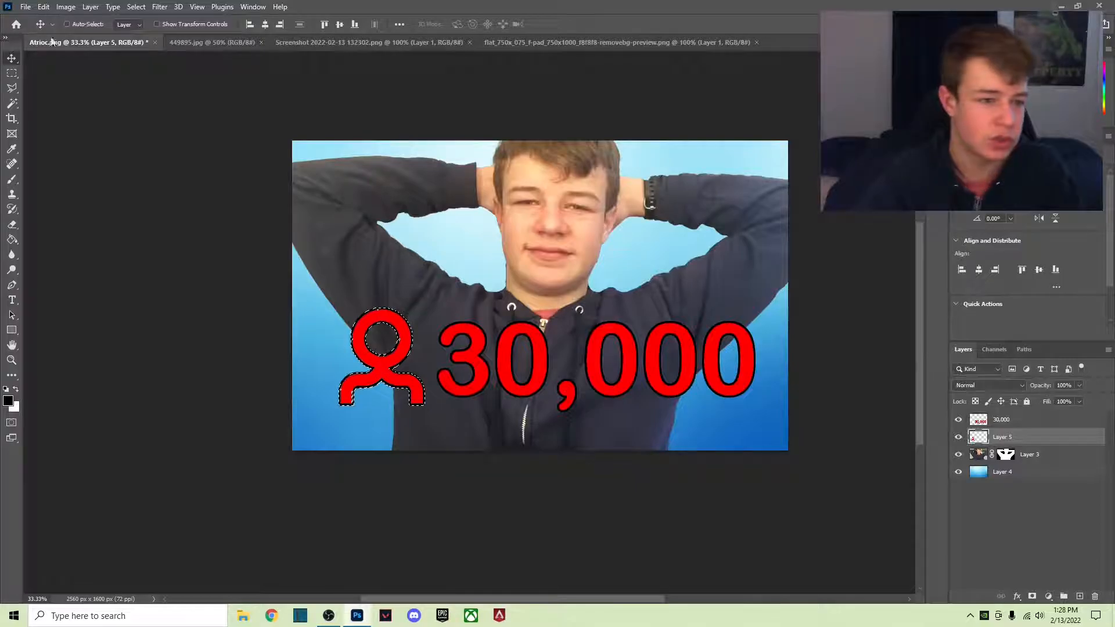
Expand the current selection around the person icon by another 10 pixels
left_click(136, 7)
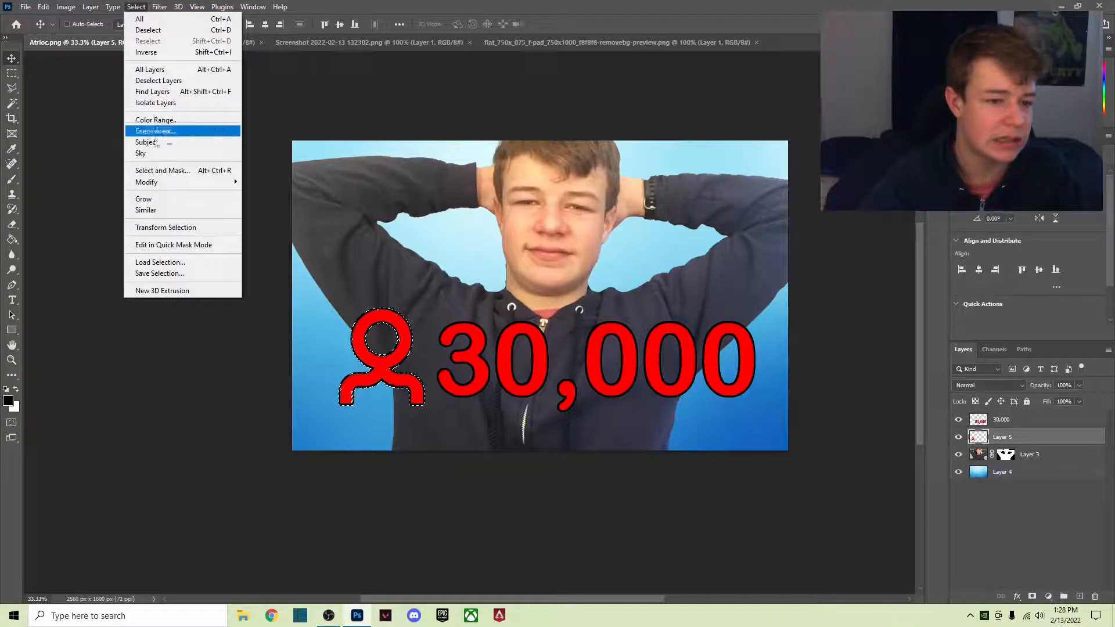
mouse_move(162, 183)
left_click(274, 205)
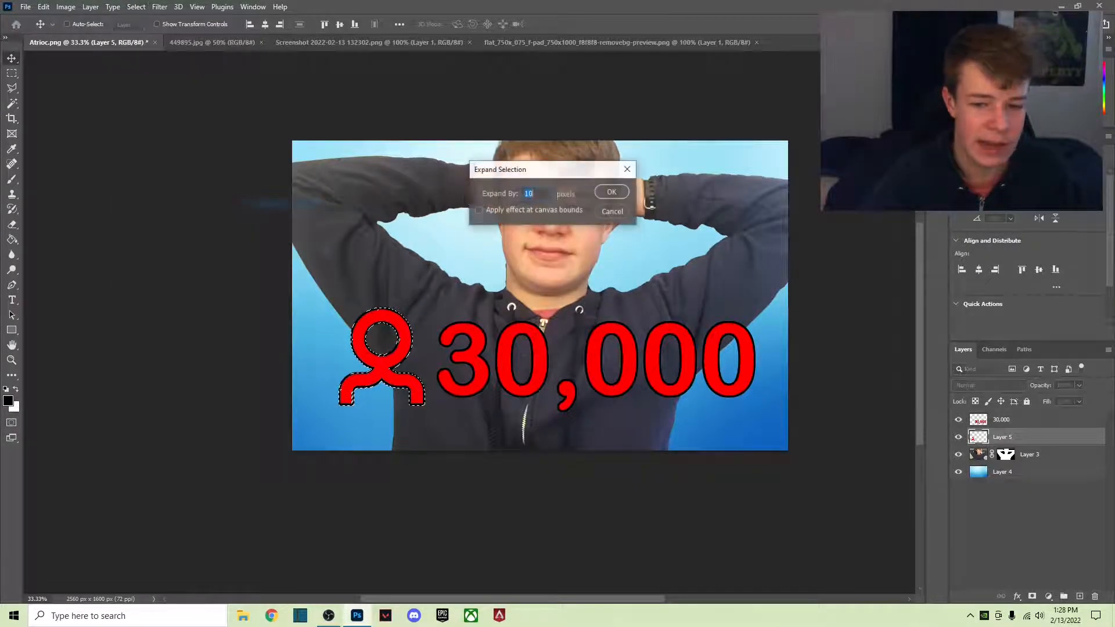
left_click(607, 194)
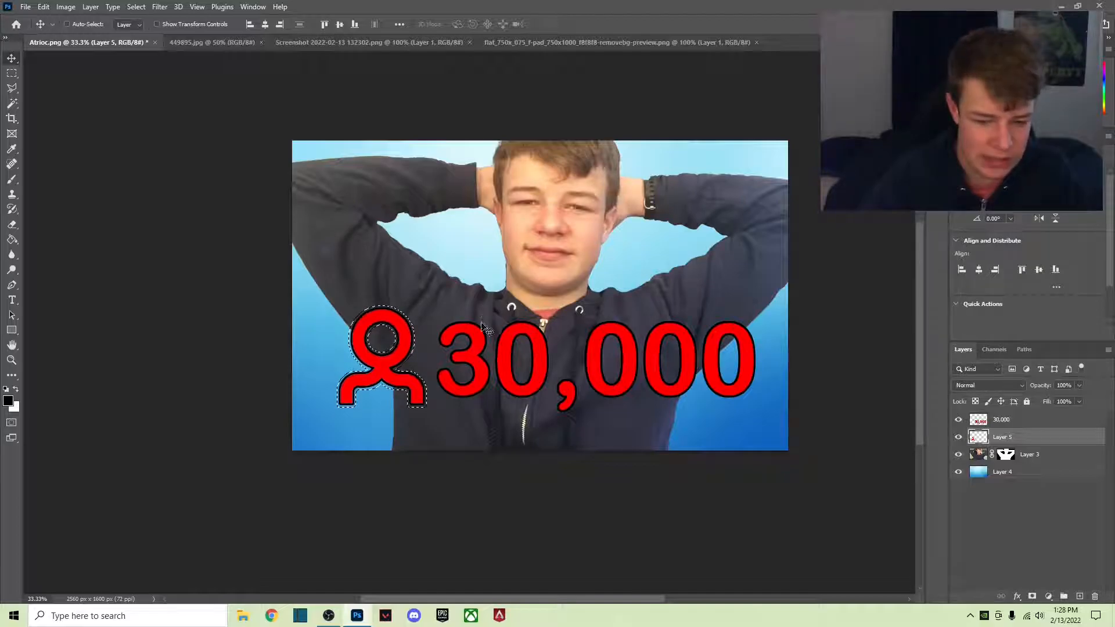
Fill the expanded selection around the person icon with black to thicken its outline
left_click(12, 241)
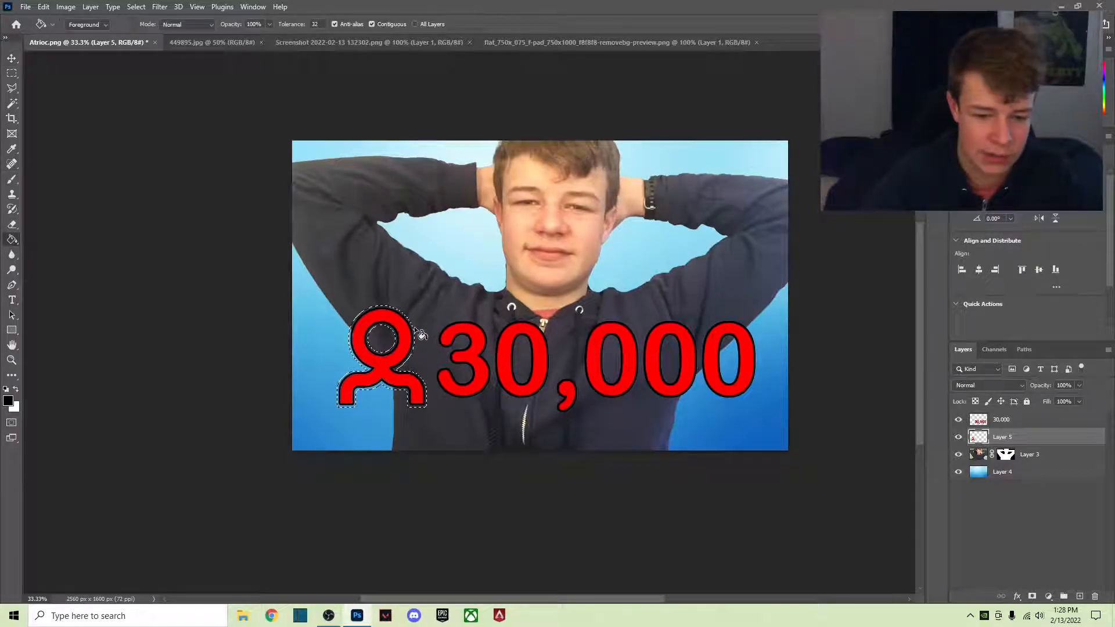
left_click(418, 347)
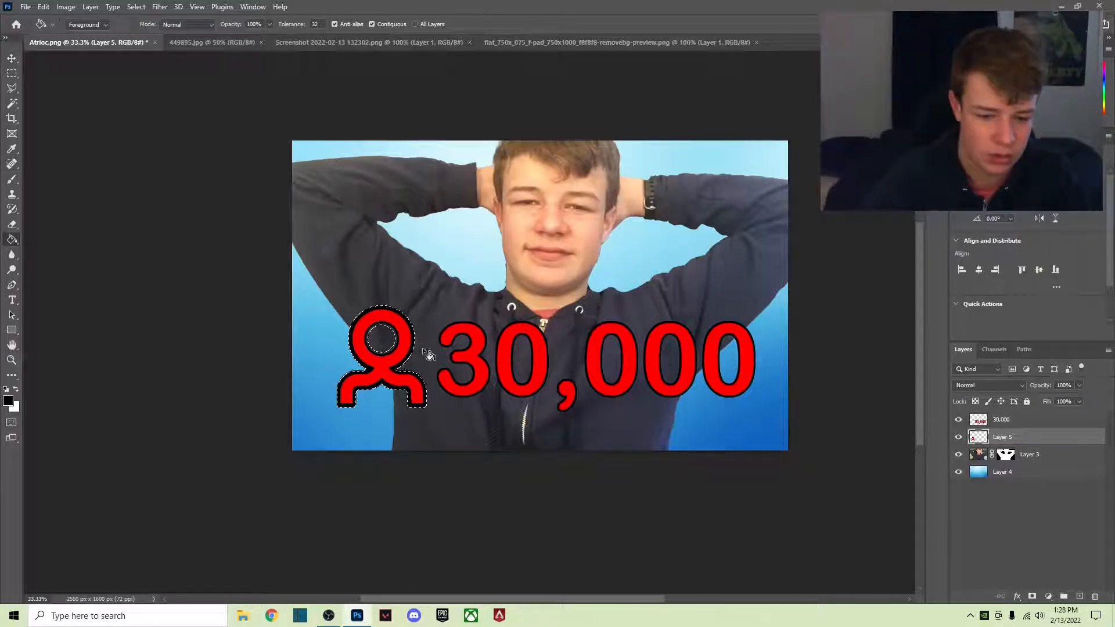
Select the pixels of the "30,000" layer and expand the selection outward around the characters
left_click(1030, 419)
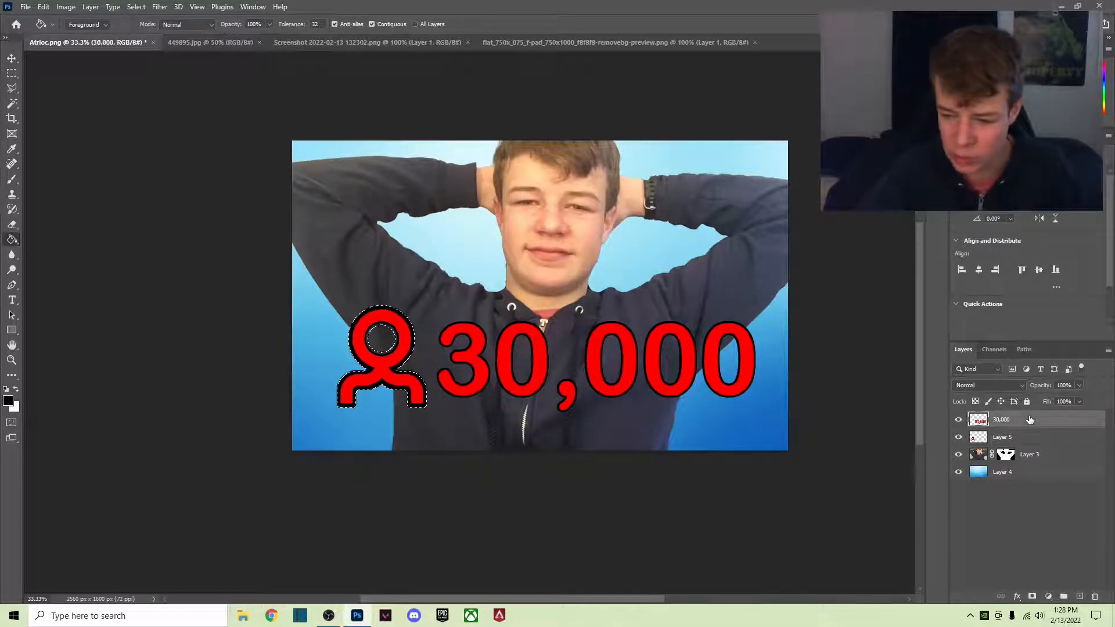
right_click(978, 419)
left_click(1011, 216)
left_click(136, 6)
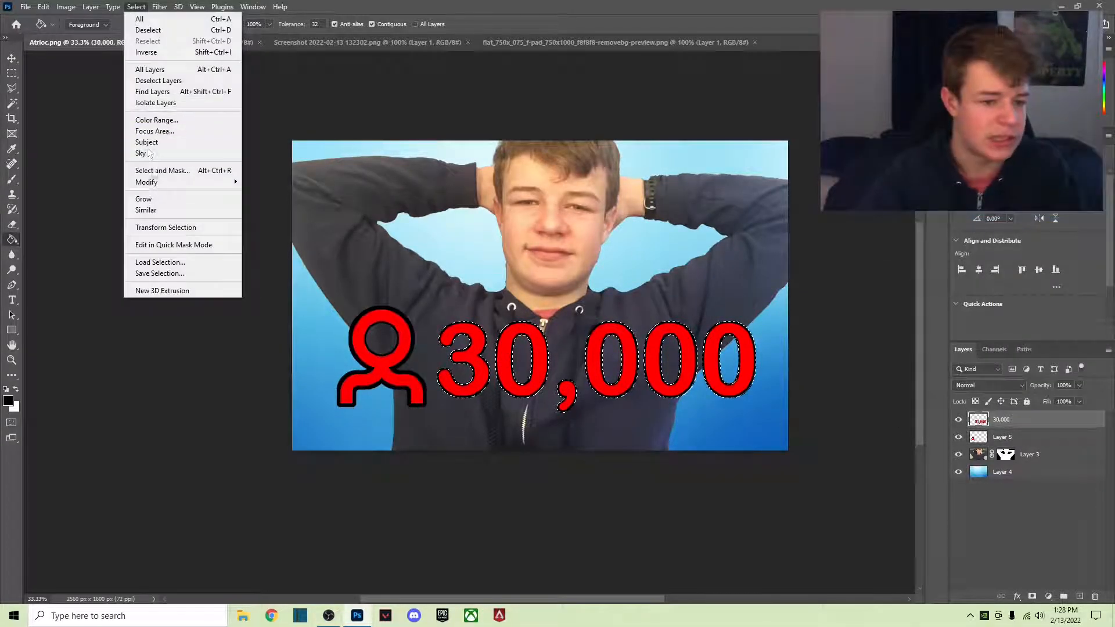
mouse_move(168, 182)
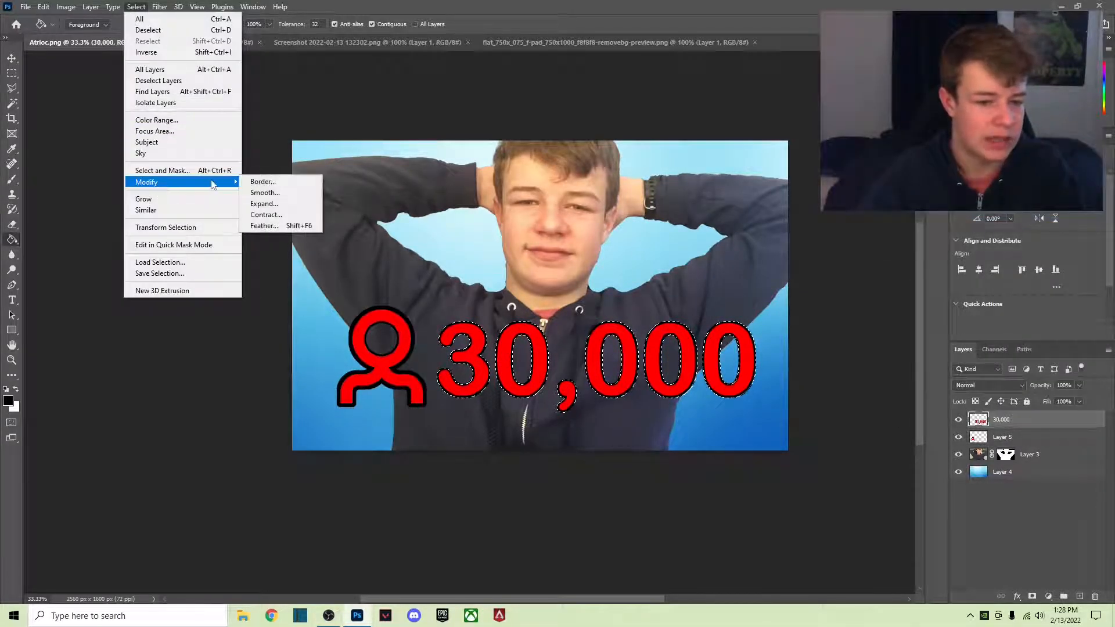
left_click(264, 204)
left_click(613, 185)
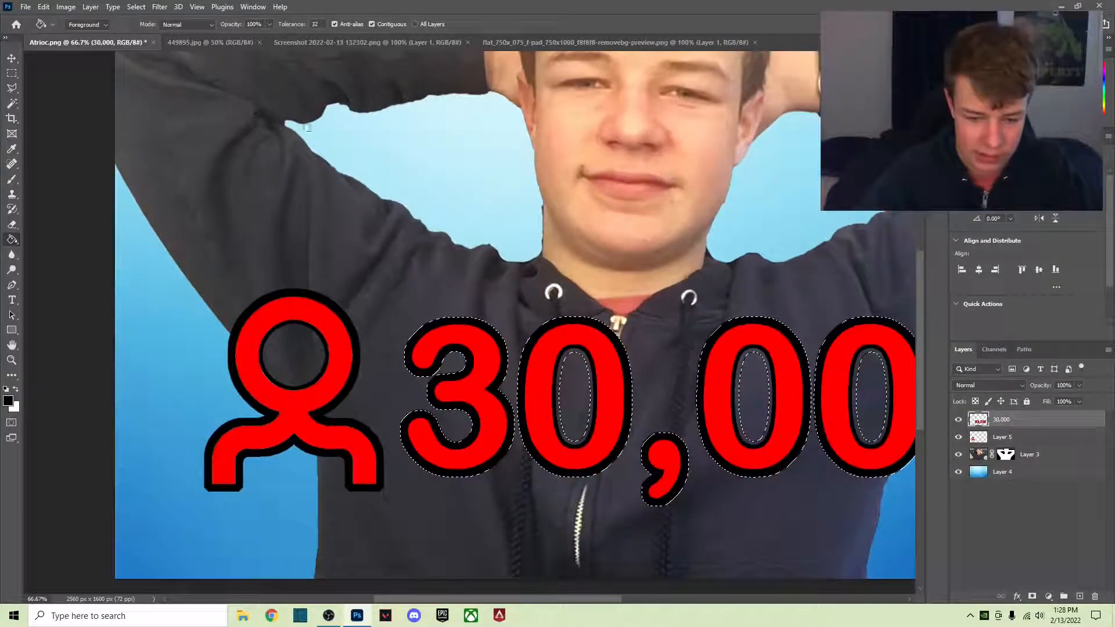
Fill the expanded "30,000" selection with black, including the inner edges of the zeros, to thicken the outline
left_click_drag(521, 333, 411, 296)
left_click(449, 347)
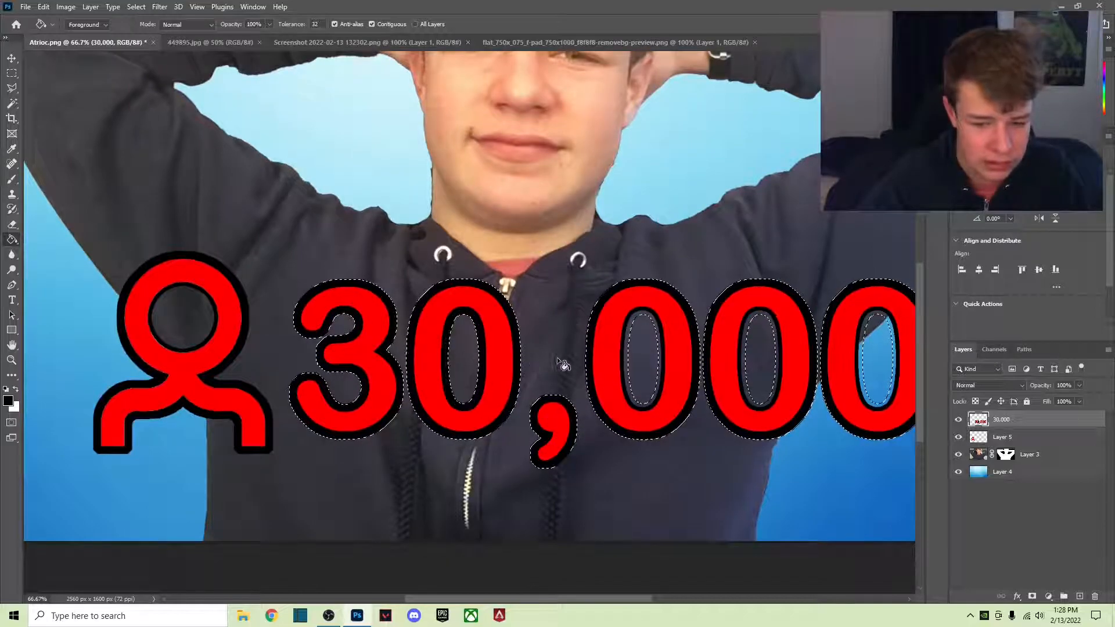
left_click(746, 349)
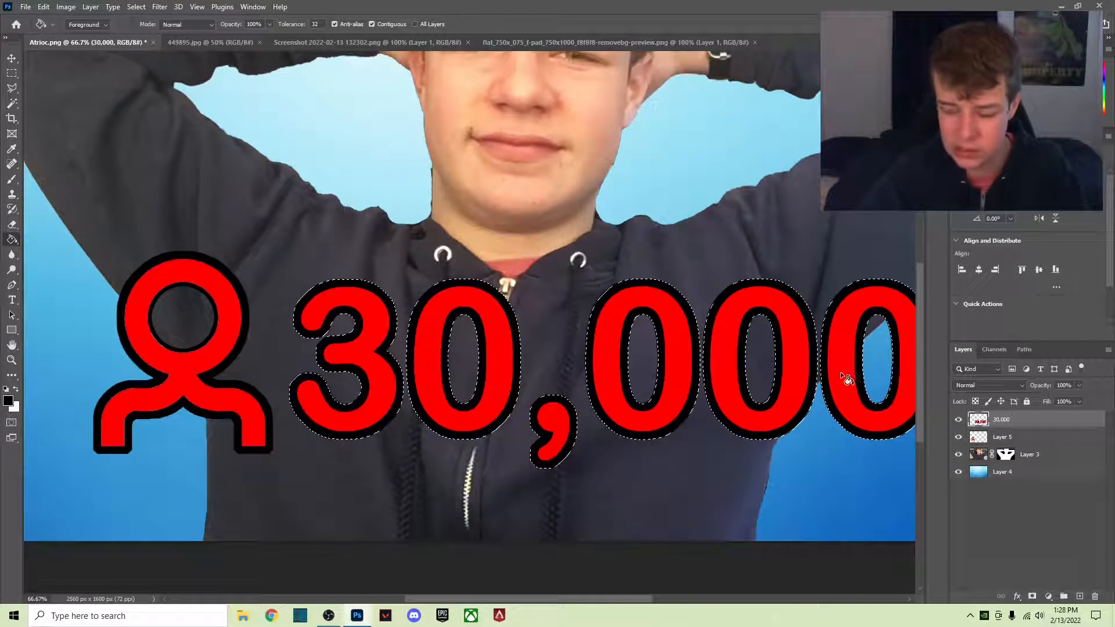
key("ctrl+minus")
key("ctrl+minus")
key("ctrl+minus")
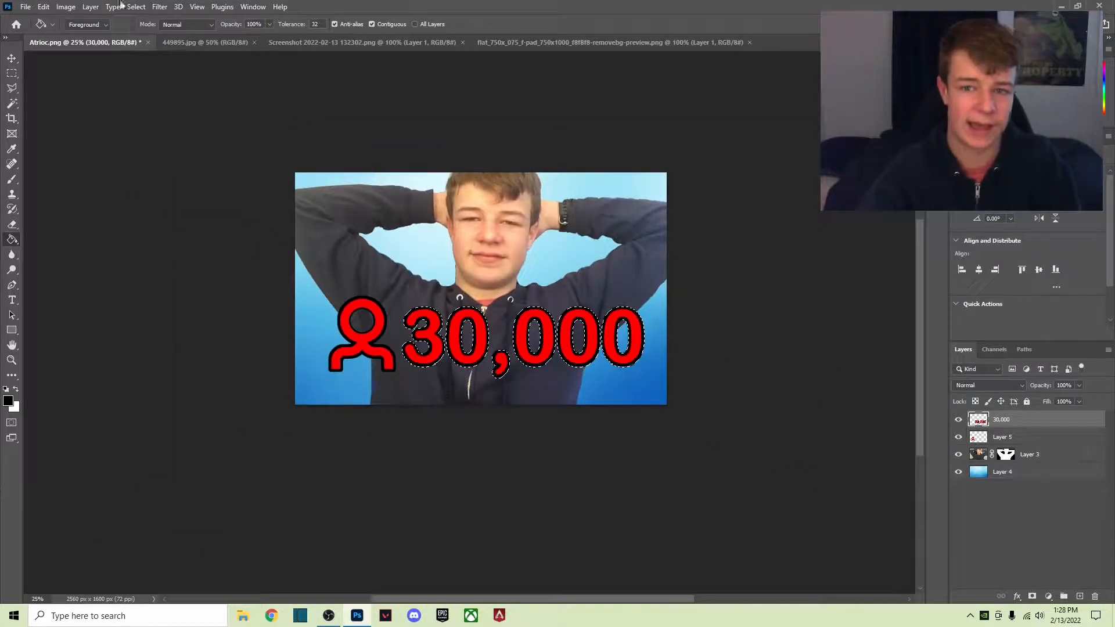
Deselect, and move the "30,000" layer and the person icon slightly lower so they line up
left_click(137, 7)
left_click(147, 30)
key("v")
left_click_drag(453, 338, 453, 351)
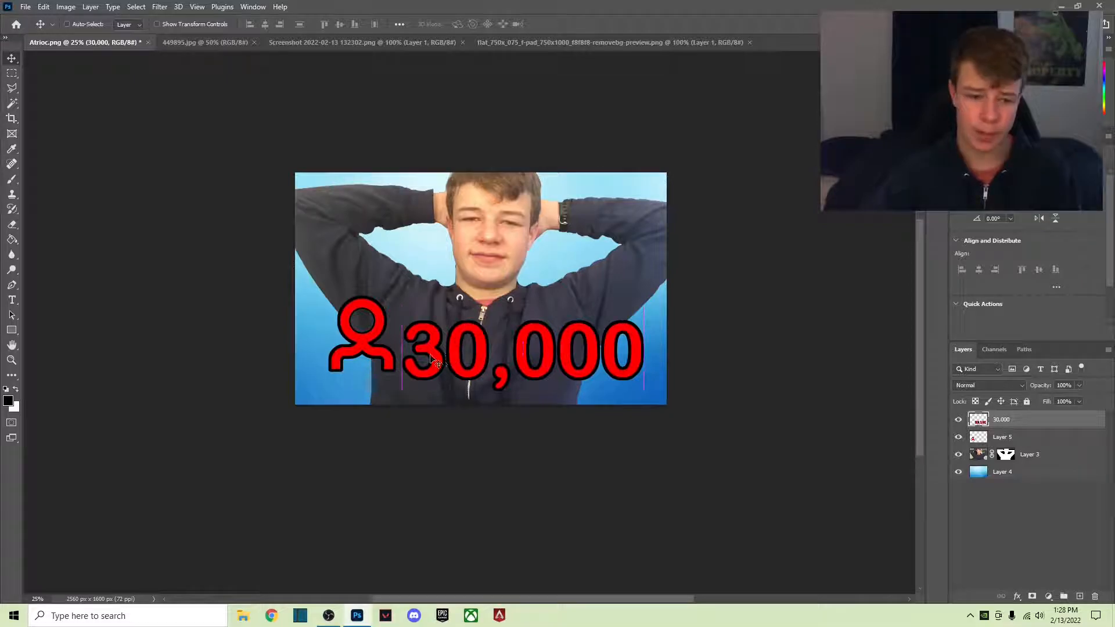
left_click_drag(370, 342, 371, 351)
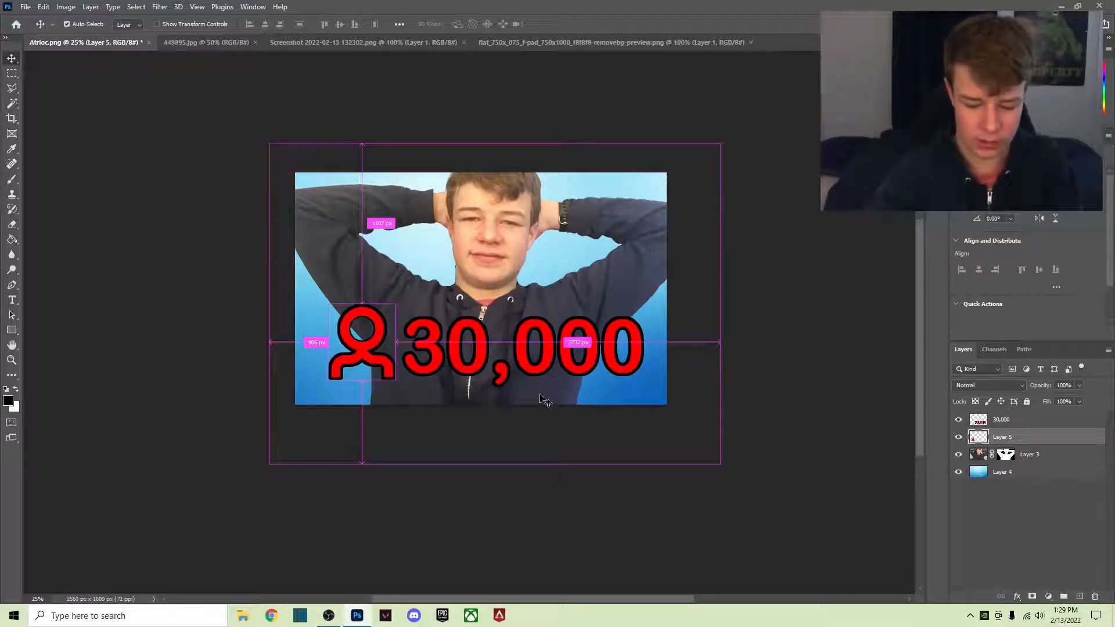
key("ctrl+plus")
key("ctrl+plus")
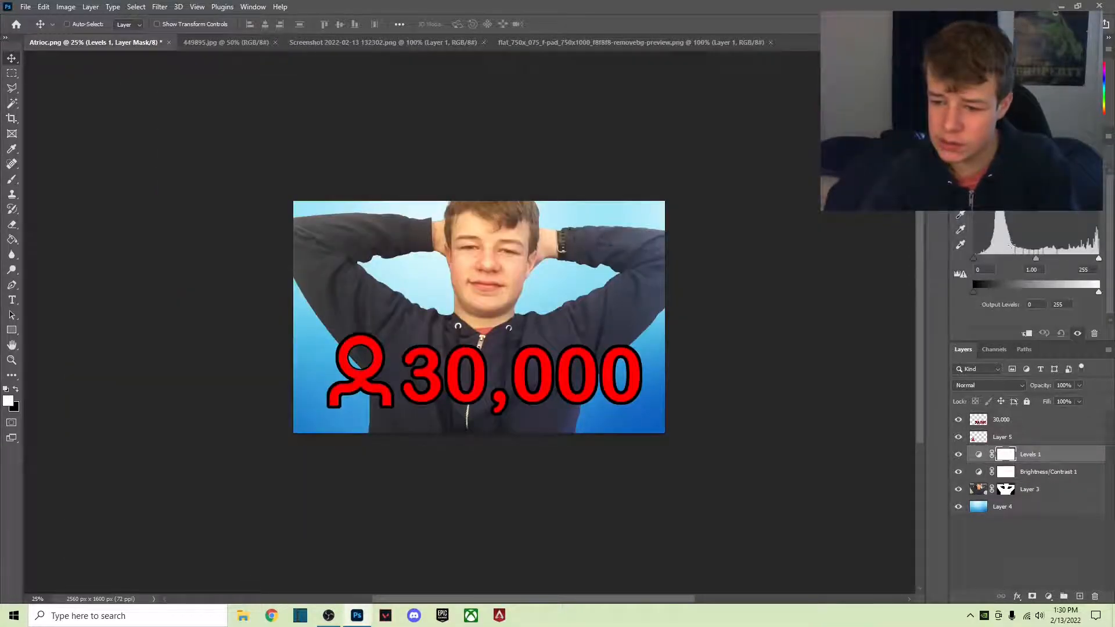
Set the Levels shadow input to 5 and the midtone to 0.92, and add a Vibrance adjustment layer with a restrained saturation
left_click_drag(1037, 258, 1101, 259)
left_click_drag(974, 260, 976, 260)
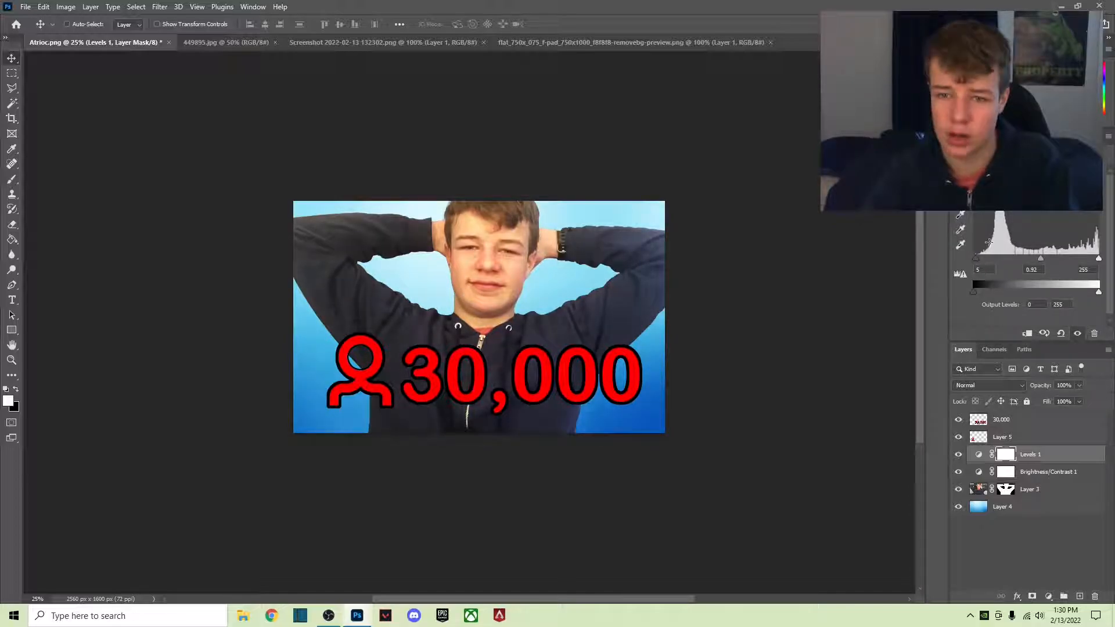
left_click(1004, 137)
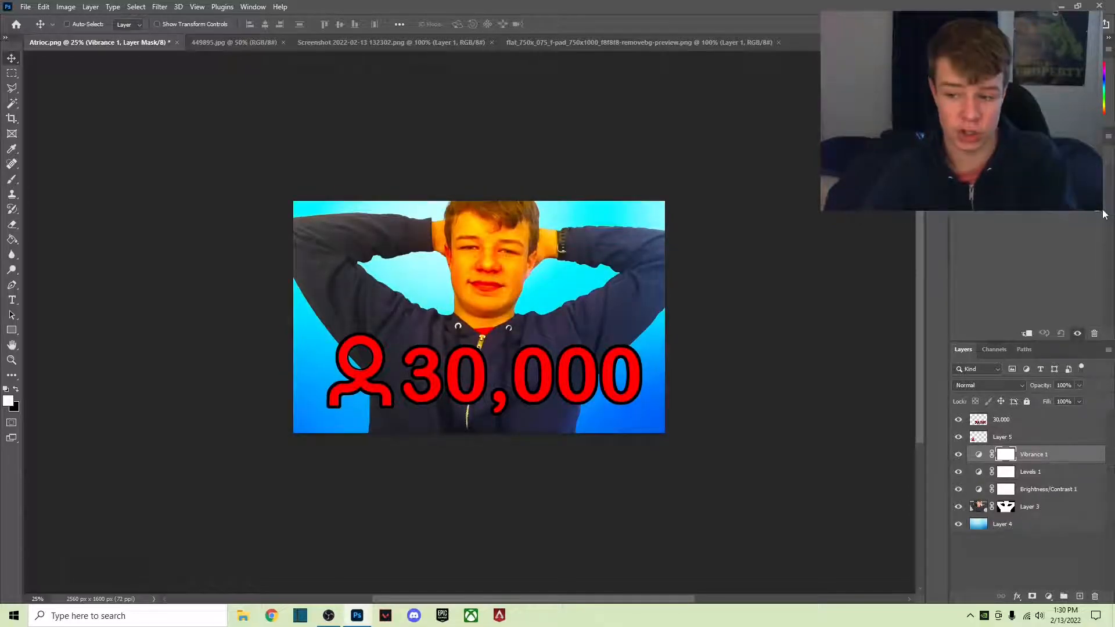
left_click_drag(1105, 212, 1031, 222)
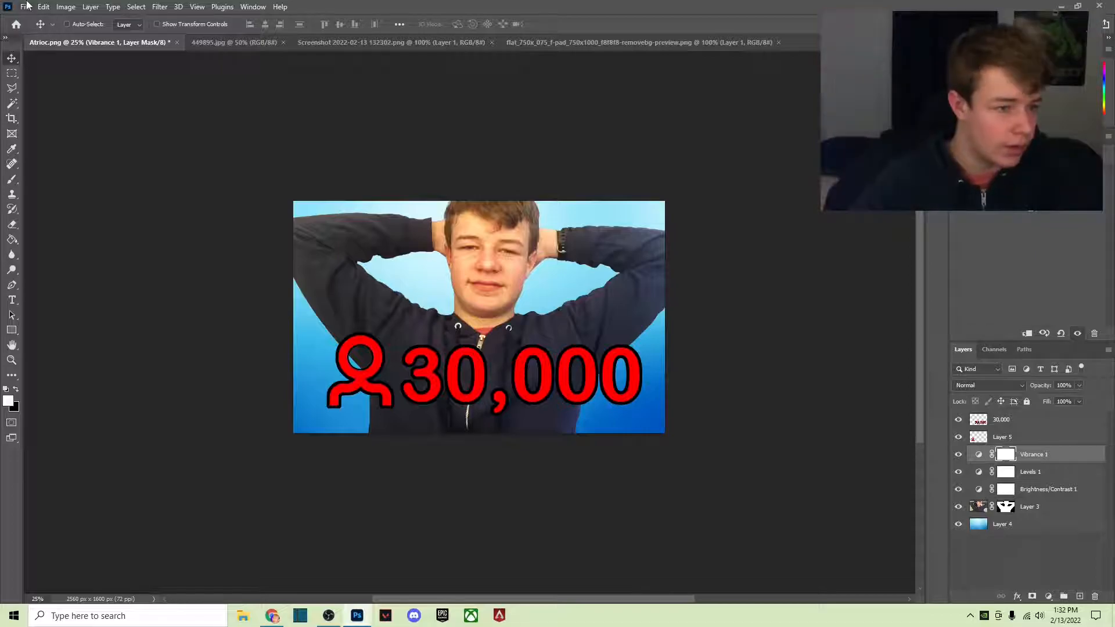
Open the room photo IMG-2939 from the Things for Thumbnails folder
left_click(26, 6)
left_click(35, 32)
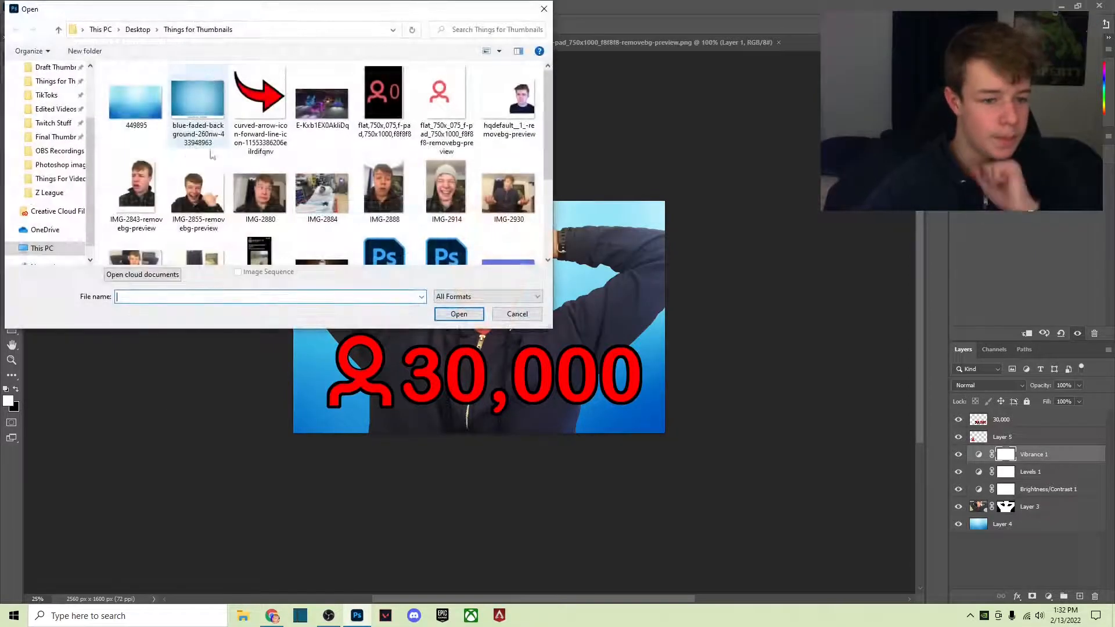
scroll(212, 155, "down", 3)
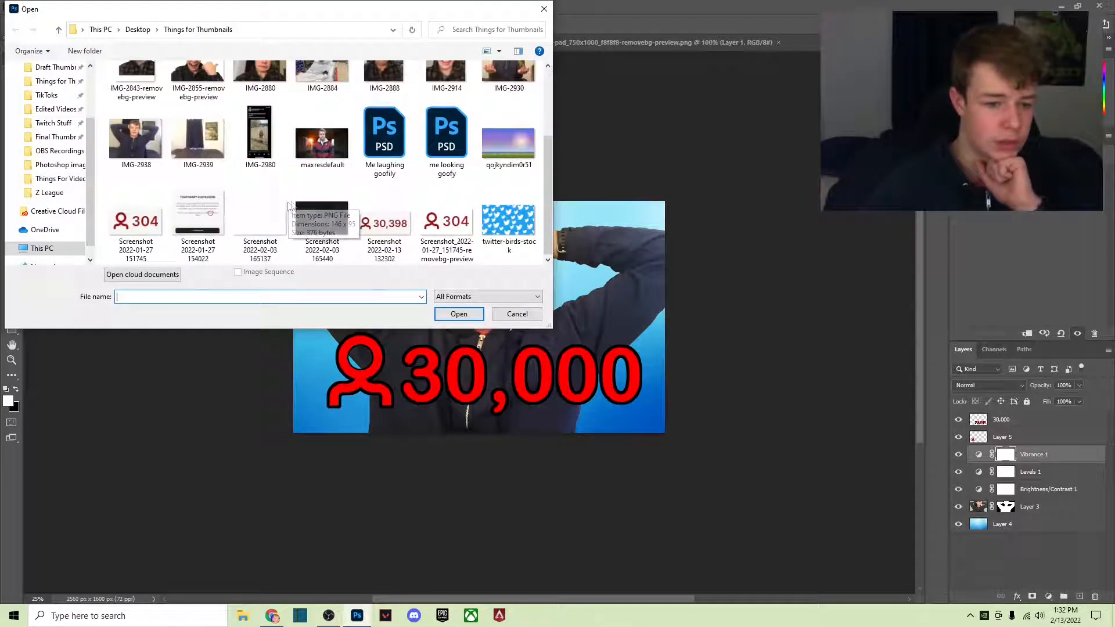
left_click(194, 140)
left_click(458, 313)
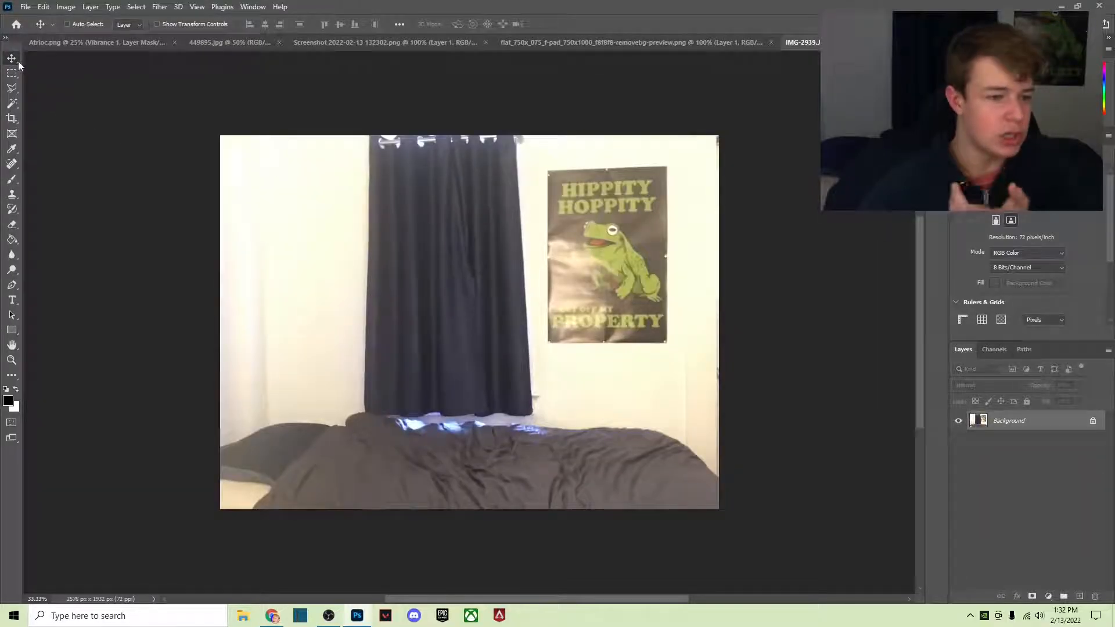
Paste the copied room photo into Atrioc.png and place its layer between Layer 3 and Layer 4
left_click(334, 44)
left_click(259, 44)
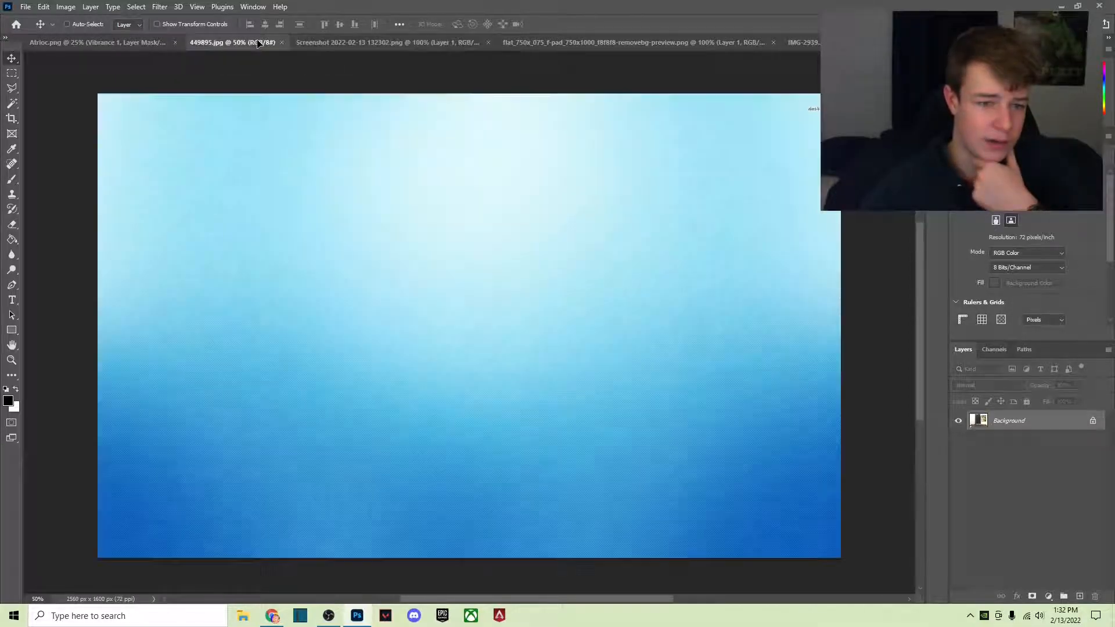
left_click(134, 45)
key("ctrl+v")
left_click_drag(1023, 457, 1017, 549)
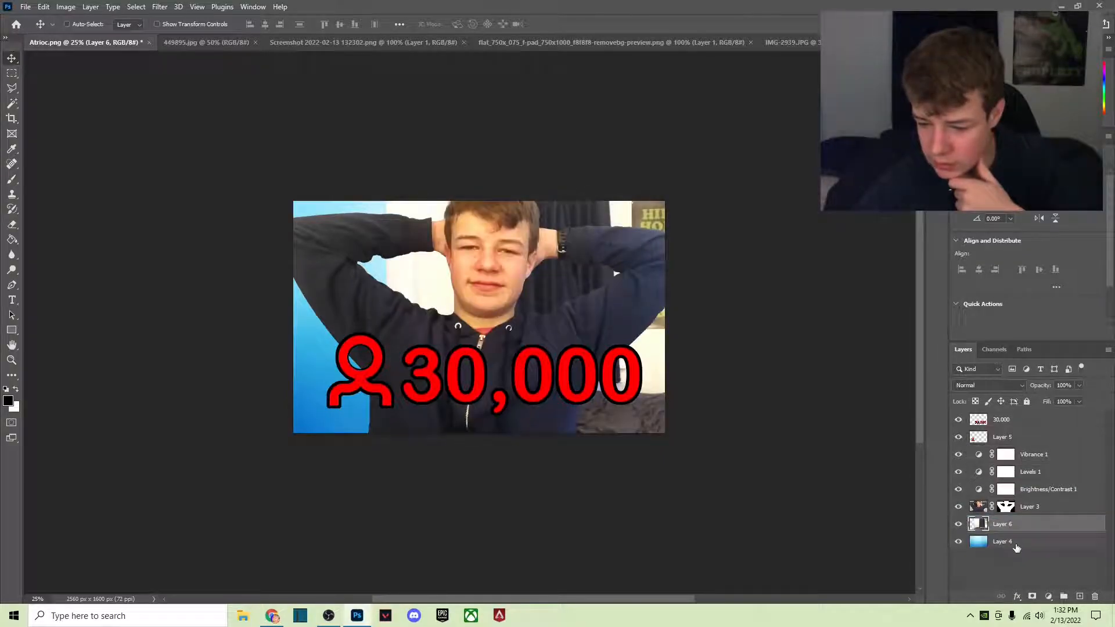
Delete the blue background on Layer 4 and transform the room photo so it fills the canvas behind the person
right_click(1016, 548)
left_click(989, 262)
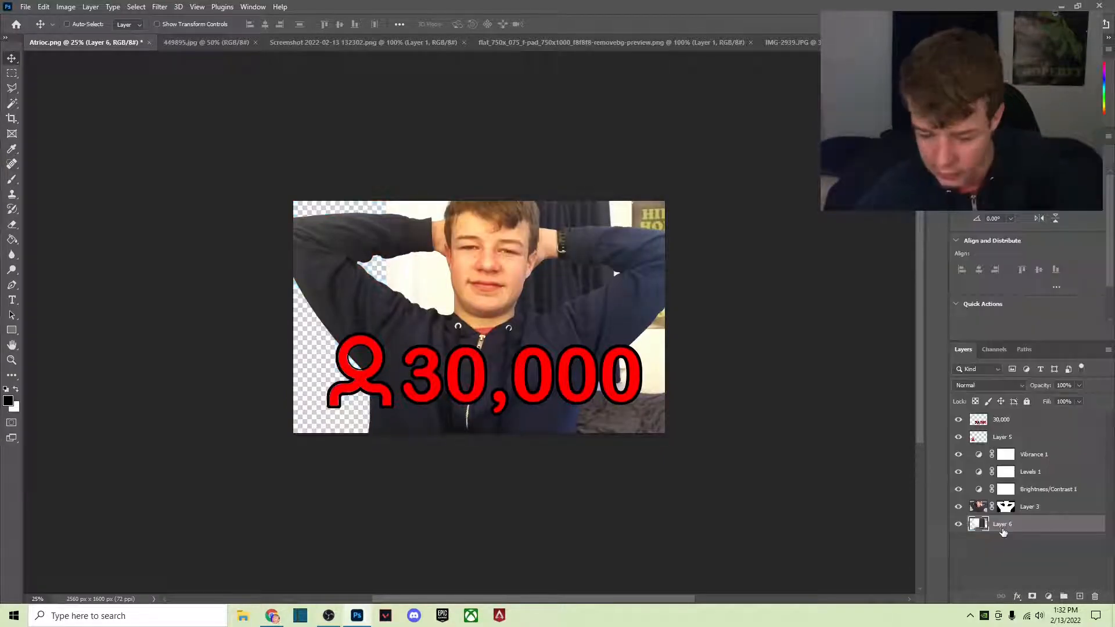
key("ctrl+t")
left_click_drag(649, 409, 559, 409)
Apply a Box Blur with a low radius to the room photo on Layer 6
left_click(160, 6)
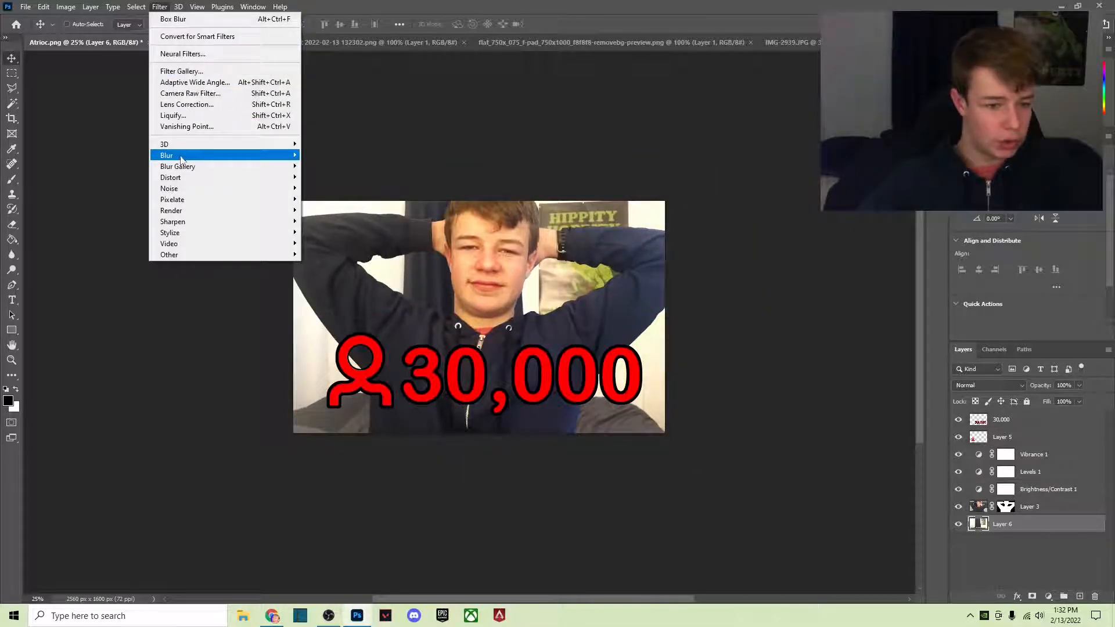
mouse_move(276, 156)
left_click(325, 188)
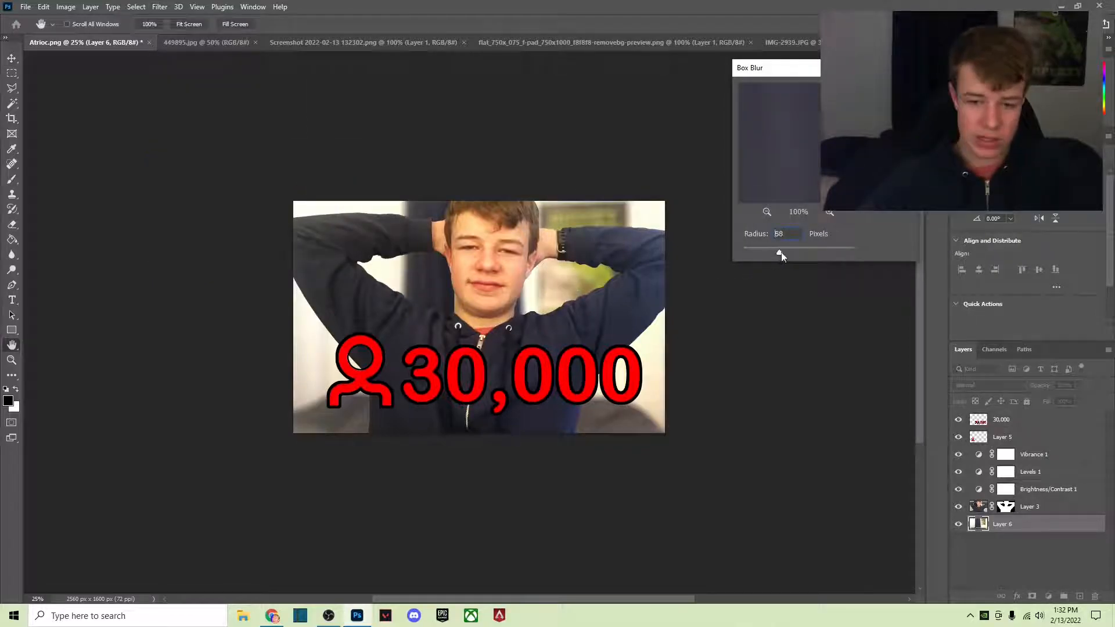
left_click_drag(856, 254, 700, 261)
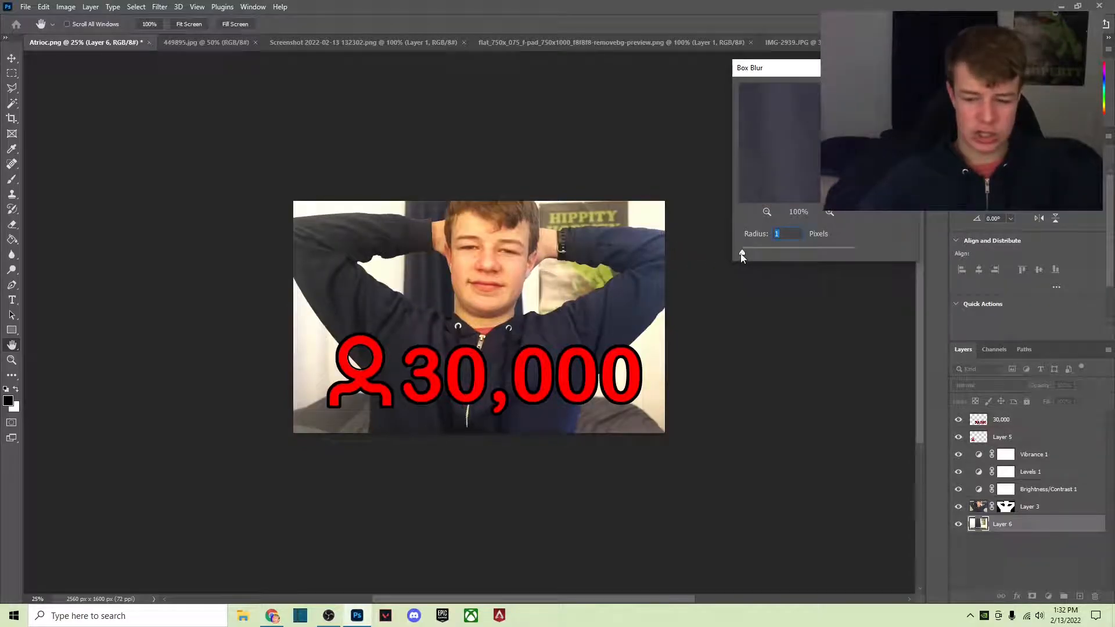
left_click_drag(747, 255, 754, 256)
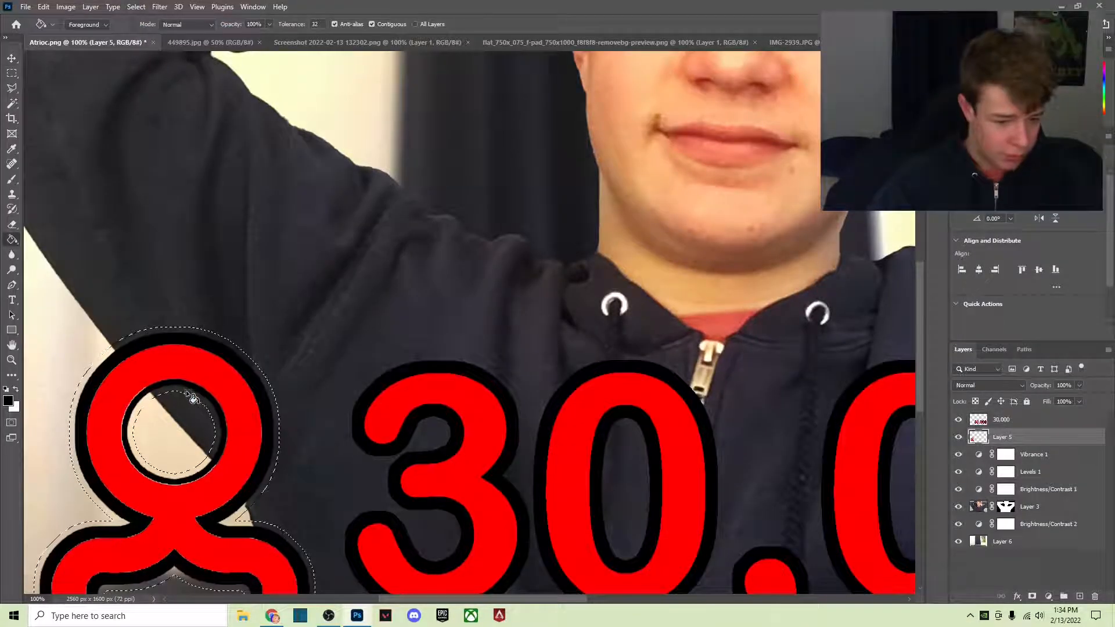
Fill the selected inner edge of the person icon's head with black and deselect
left_click(191, 396)
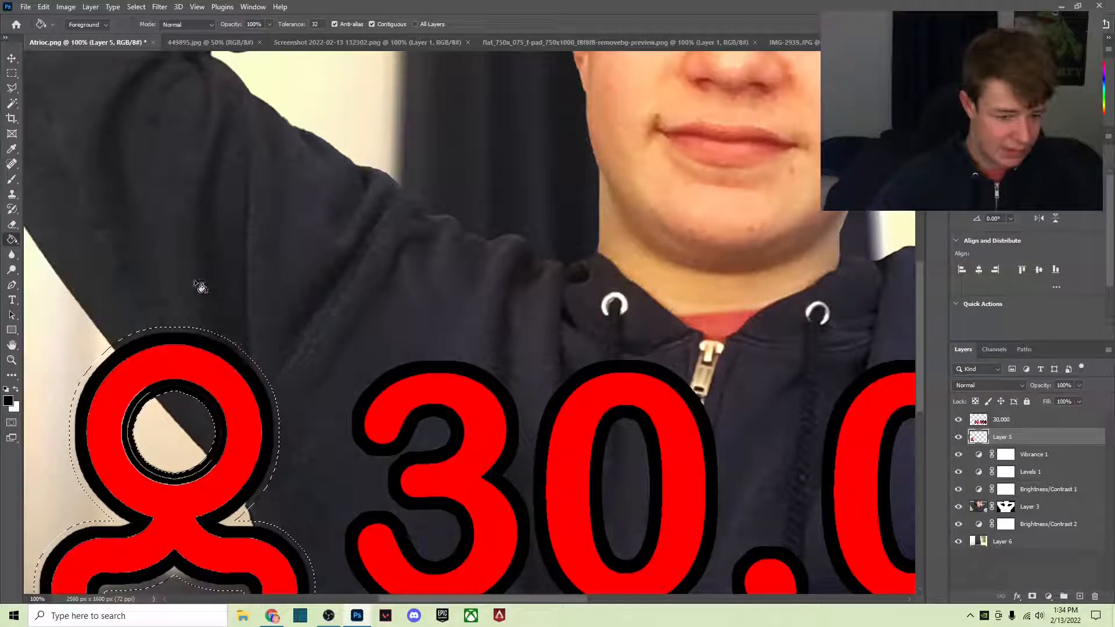
left_click(136, 7)
left_click(152, 29)
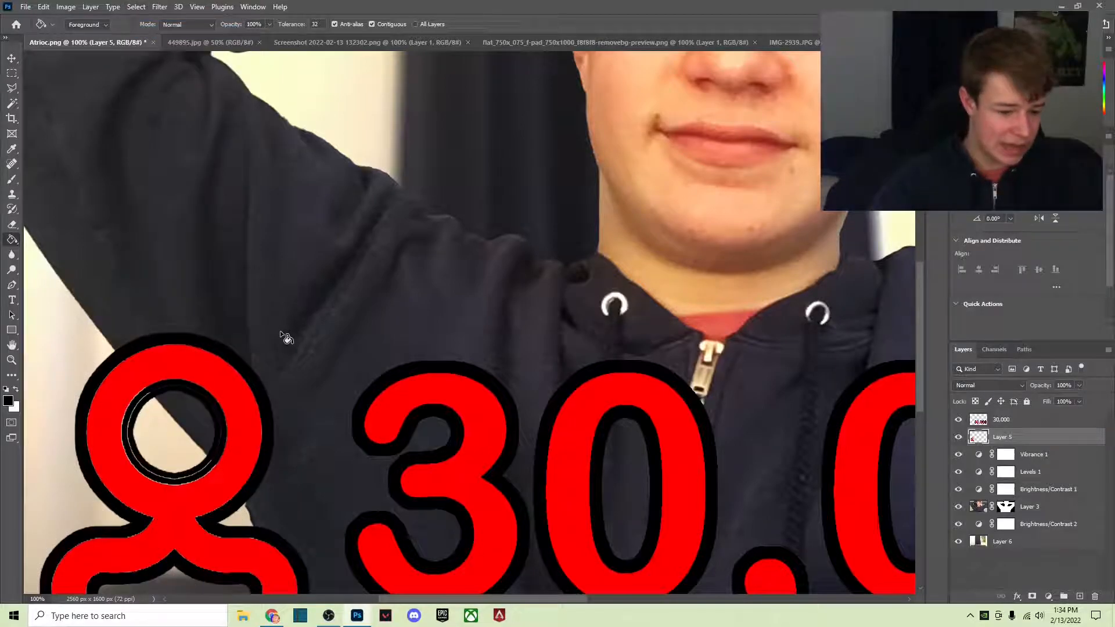
Paint over the thin light gap in the icon's inner head outline with a 7 px black brush
key("ctrl+plus")
key("ctrl+plus")
left_click_drag(298, 360, 816, 97)
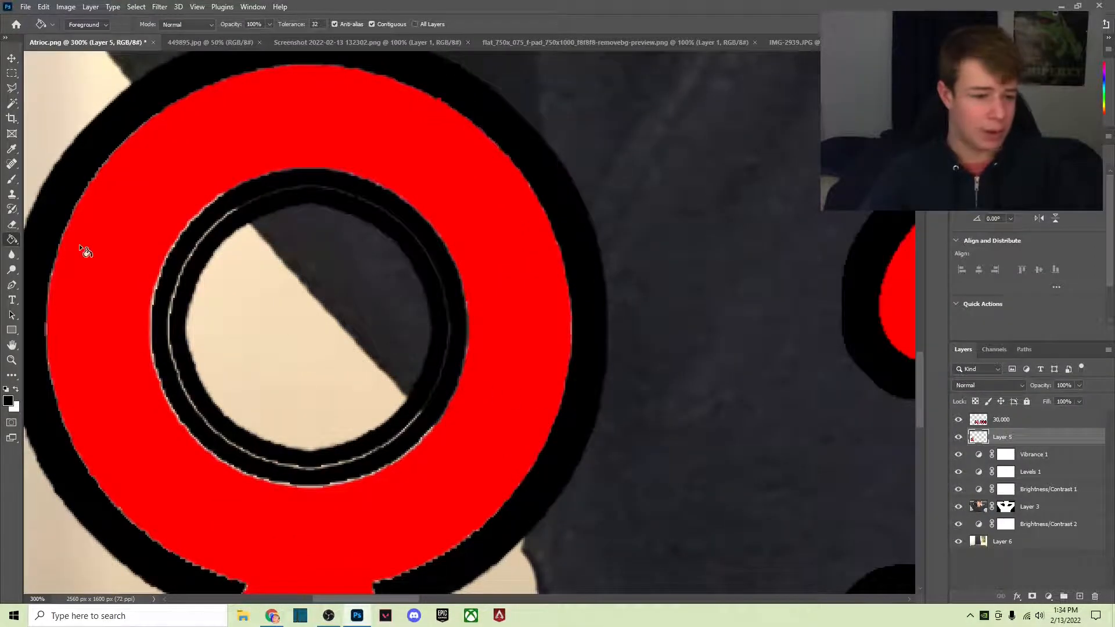
left_click(12, 179)
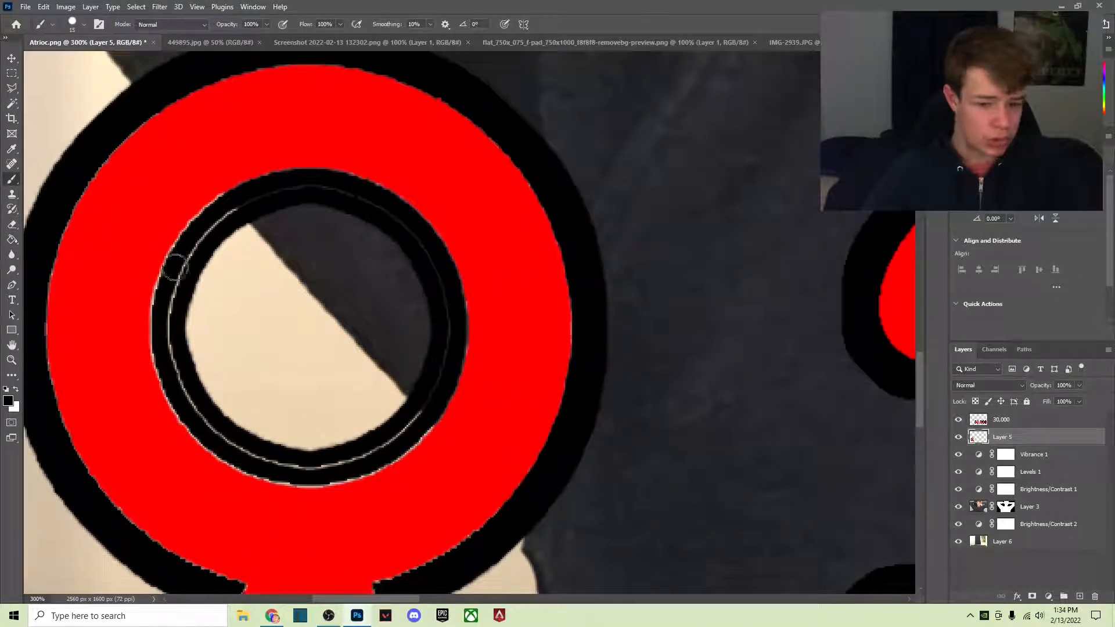
left_click(85, 24)
left_click_drag(68, 65, 69, 65)
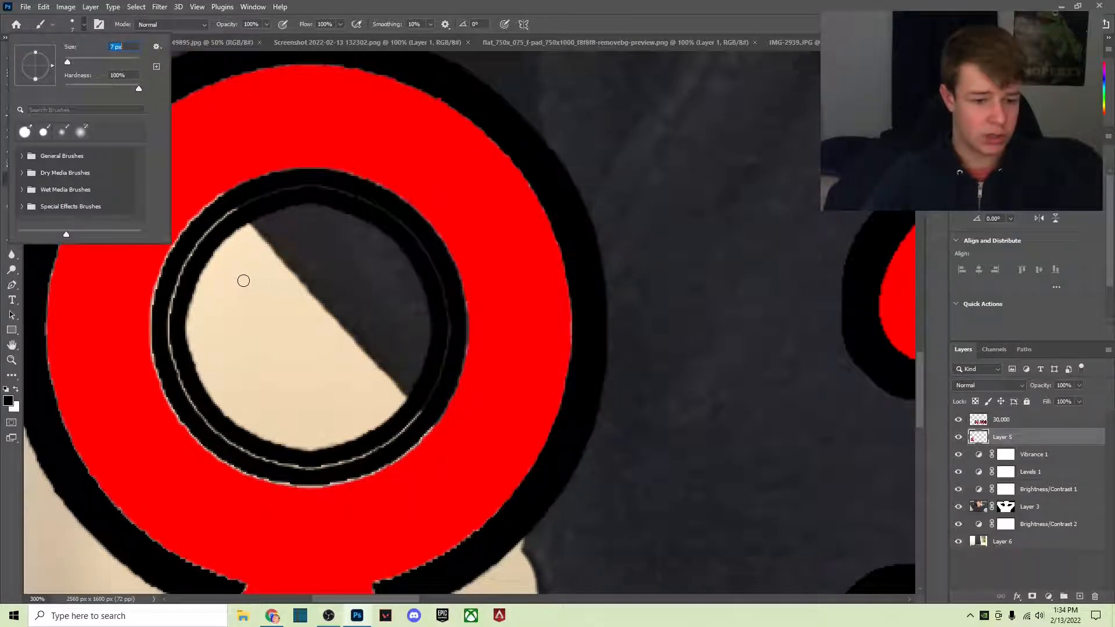
left_click(227, 223)
mouse_move(231, 210)
left_mouse_down()
mouse_move(178, 289)
mouse_move(174, 363)
mouse_move(187, 387)
mouse_move(235, 446)
mouse_move(280, 462)
mouse_move(353, 462)
mouse_move(393, 443)
mouse_move(431, 403)
mouse_move(441, 353)
mouse_move(444, 316)
mouse_move(424, 261)
mouse_move(405, 236)
mouse_move(334, 198)
mouse_move(279, 195)
mouse_move(228, 231)
left_mouse_up()
scroll(373, 315, "down", 6)
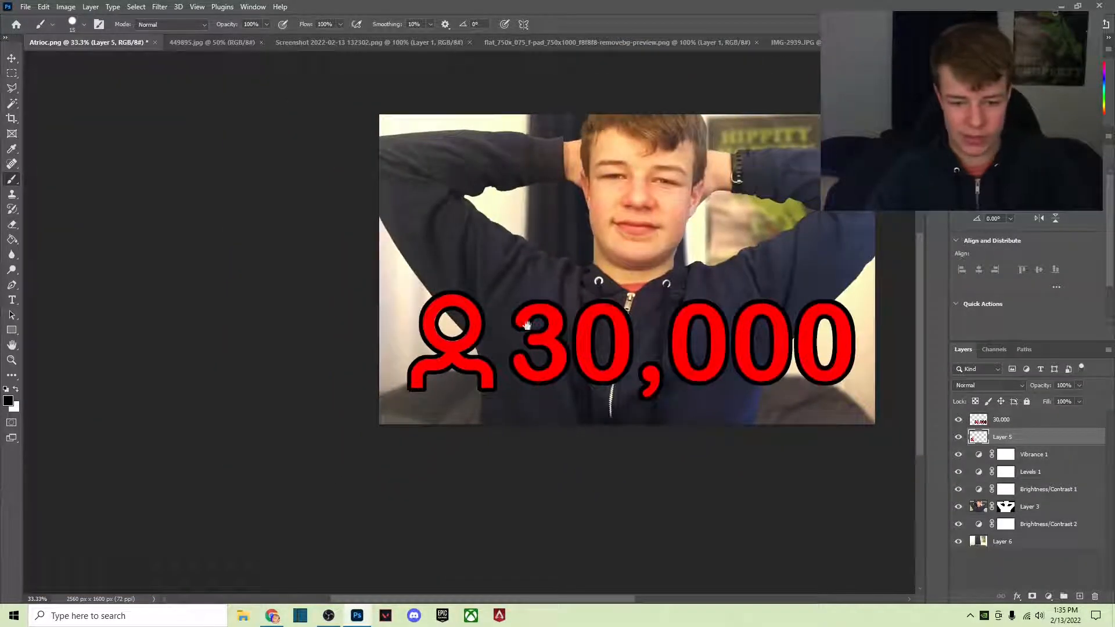
Add a Drop Shadow layer style to the person icon on Layer 5
left_click_drag(527, 326, 446, 349)
right_click(1005, 434)
left_click(1063, 438)
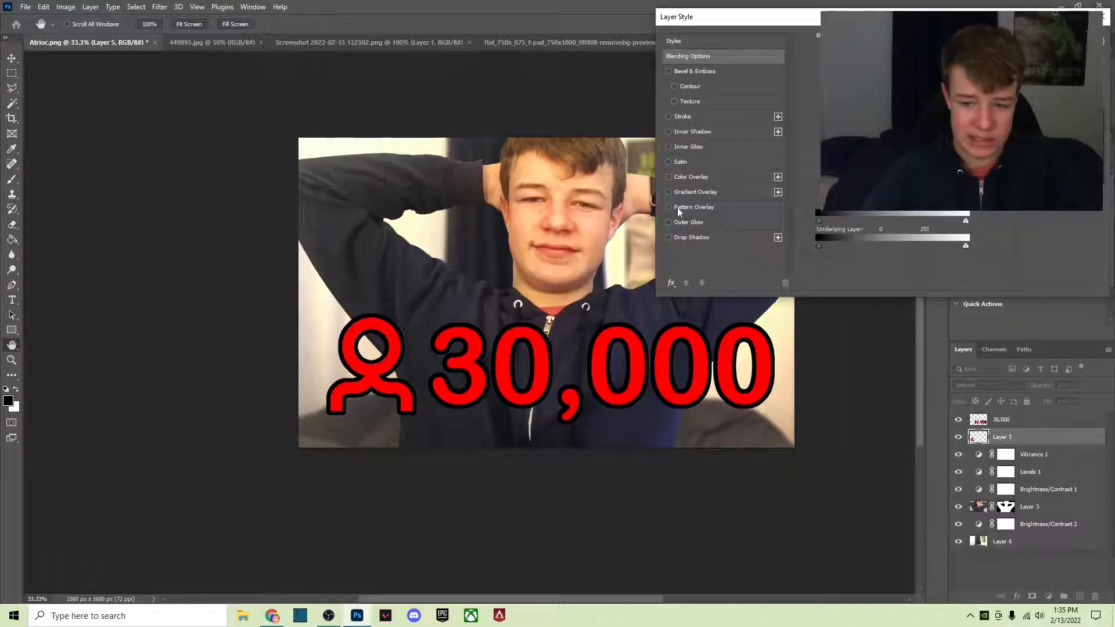
left_click(689, 238)
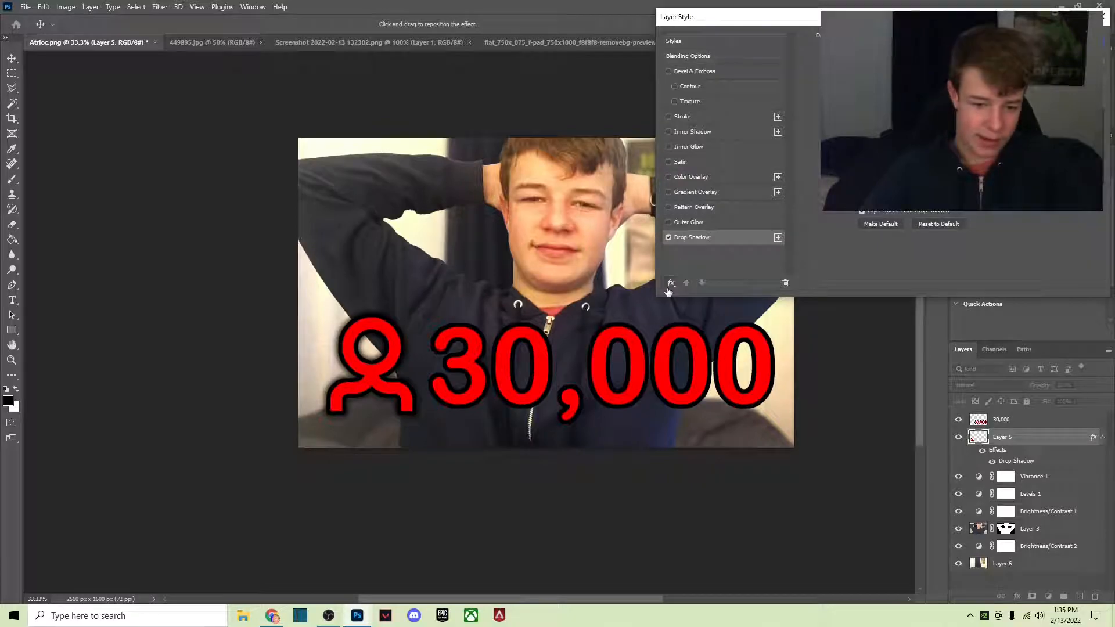
left_click(1076, 41)
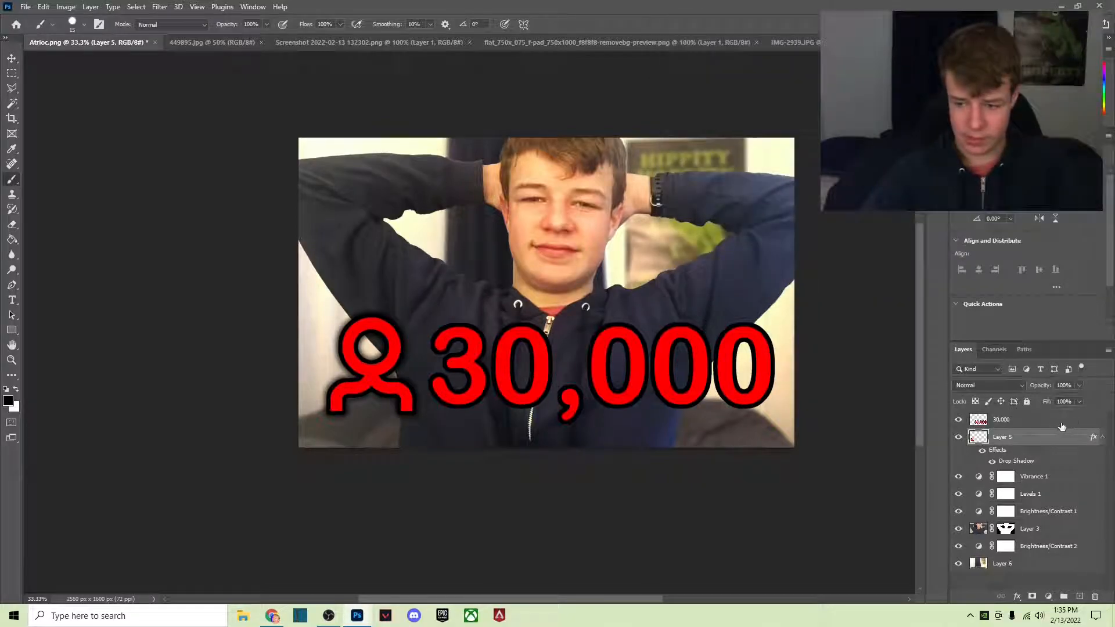
Add a Drop Shadow layer style to the red "30,000" lettering
double_click(1034, 421)
left_click(686, 237)
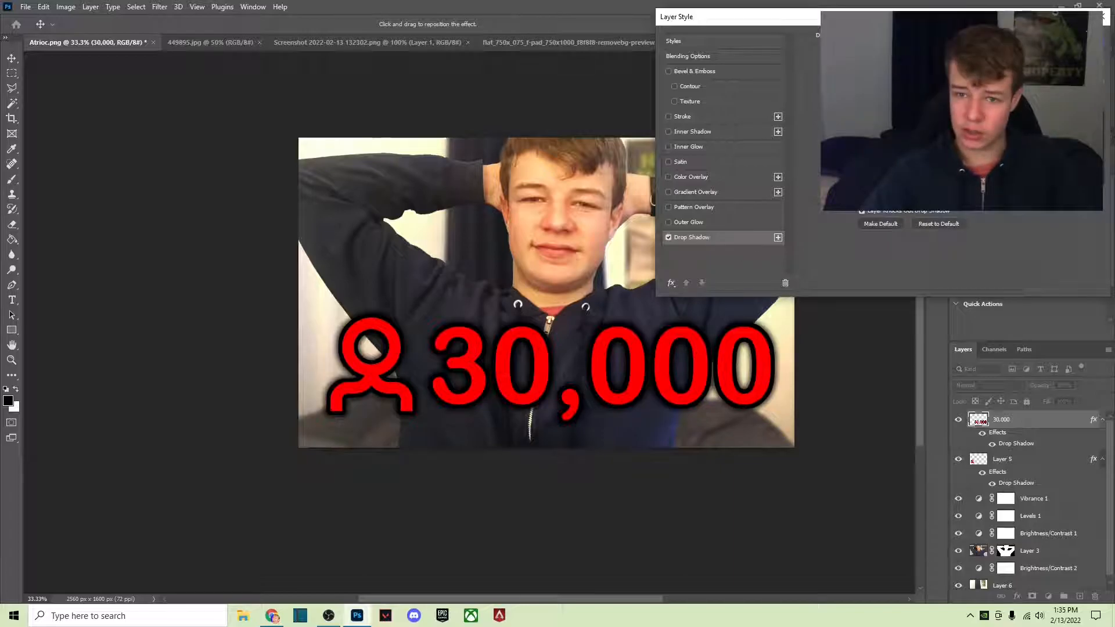
key("Return")
Add a Drop Shadow layer style to the cut-out person on Layer 3 and adjust the shadow
scroll(831, 259, "down", 4)
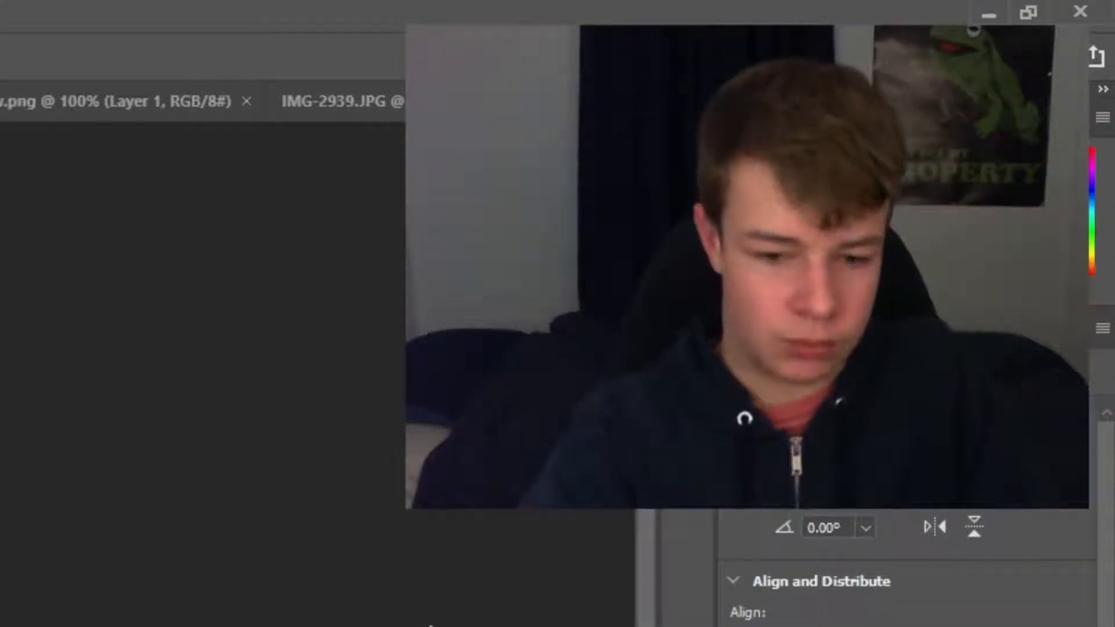
scroll(431, 626, "up", 3)
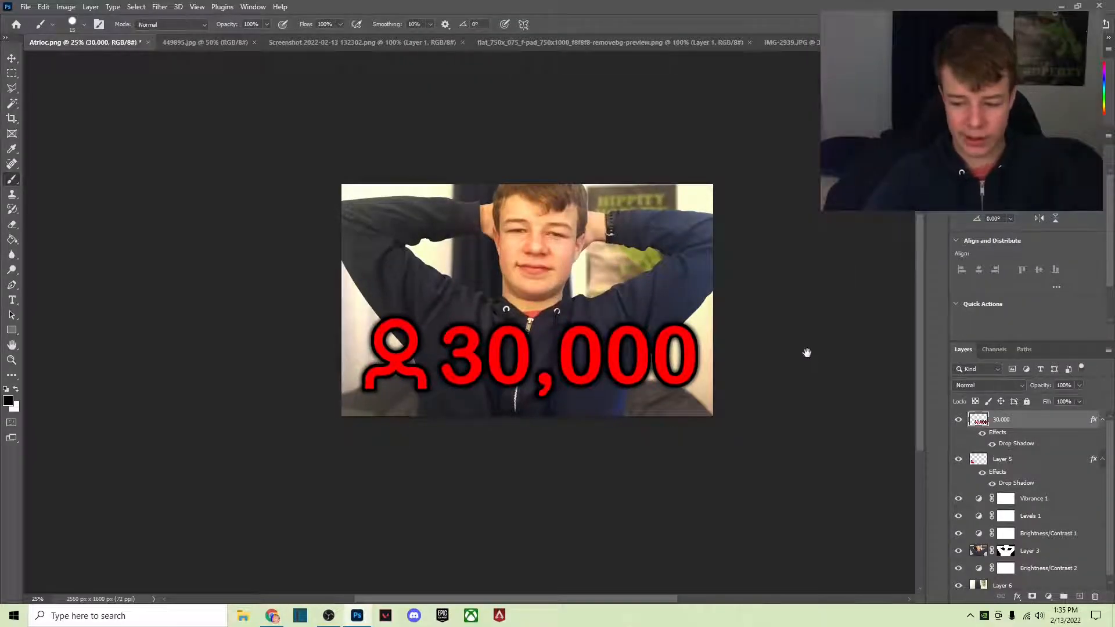
left_click_drag(772, 337, 711, 348)
double_click(1065, 532)
double_click(1093, 535)
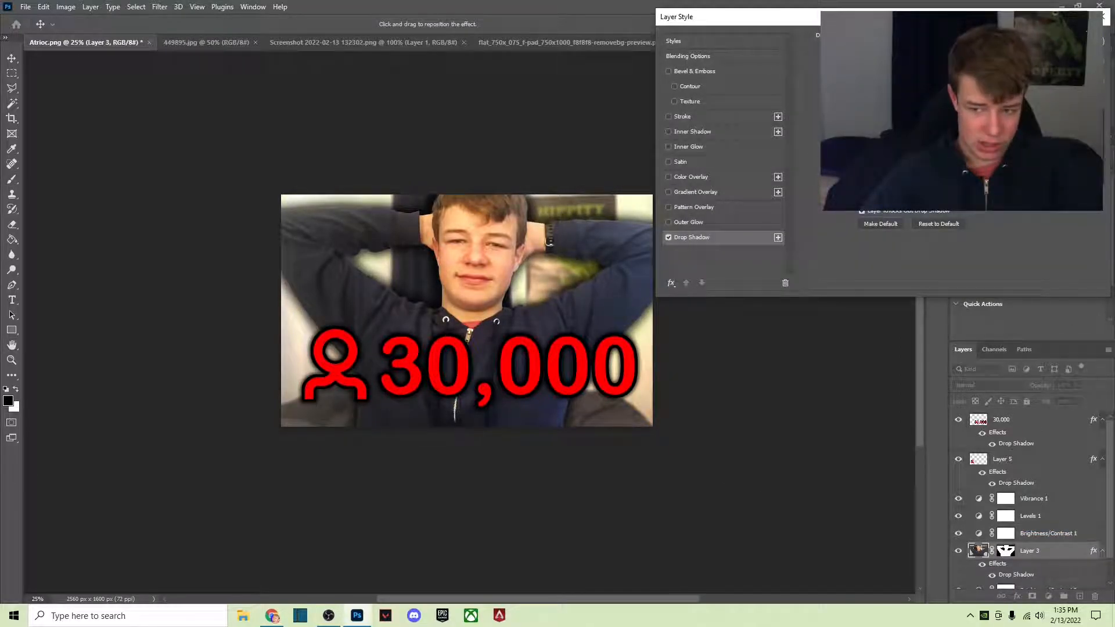
left_click_drag(873, 135, 882, 135)
key("Return")
key("b")
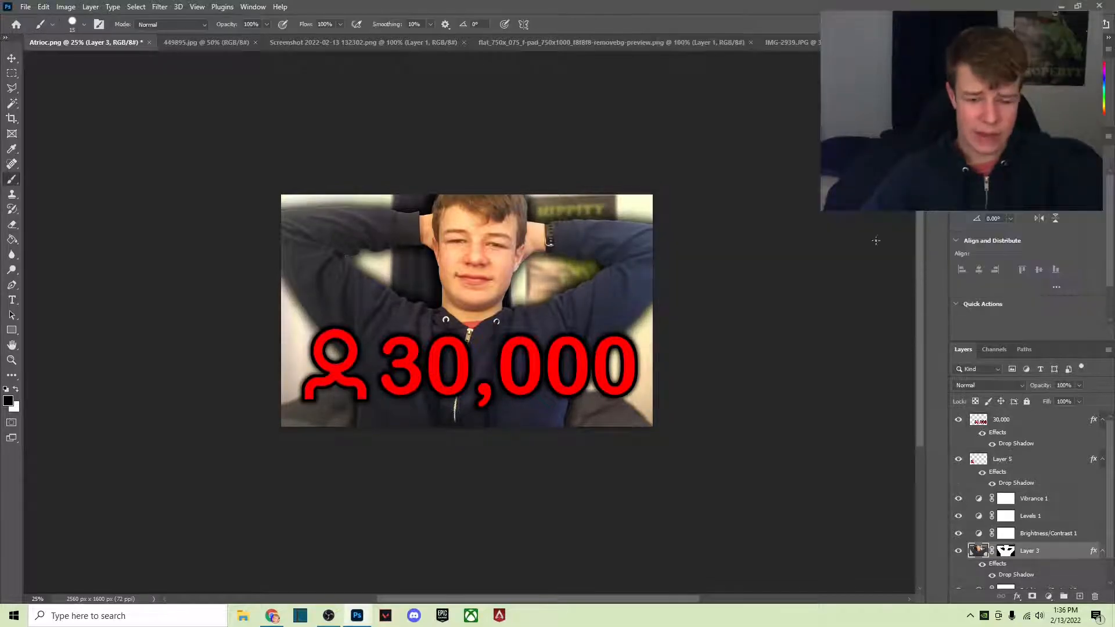
key("ctrl+minus")
key("ctrl+minus")
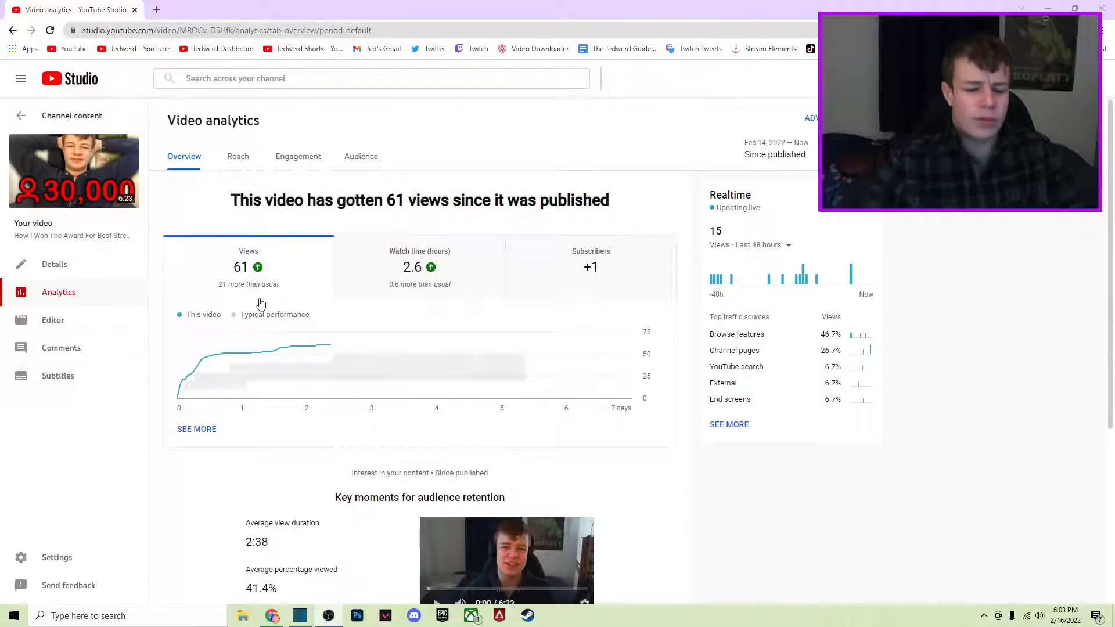
In YouTube Studio, examine the published video's overview and audience retention analytics, and open its Reach statistics
scroll(353, 334, "down", 4)
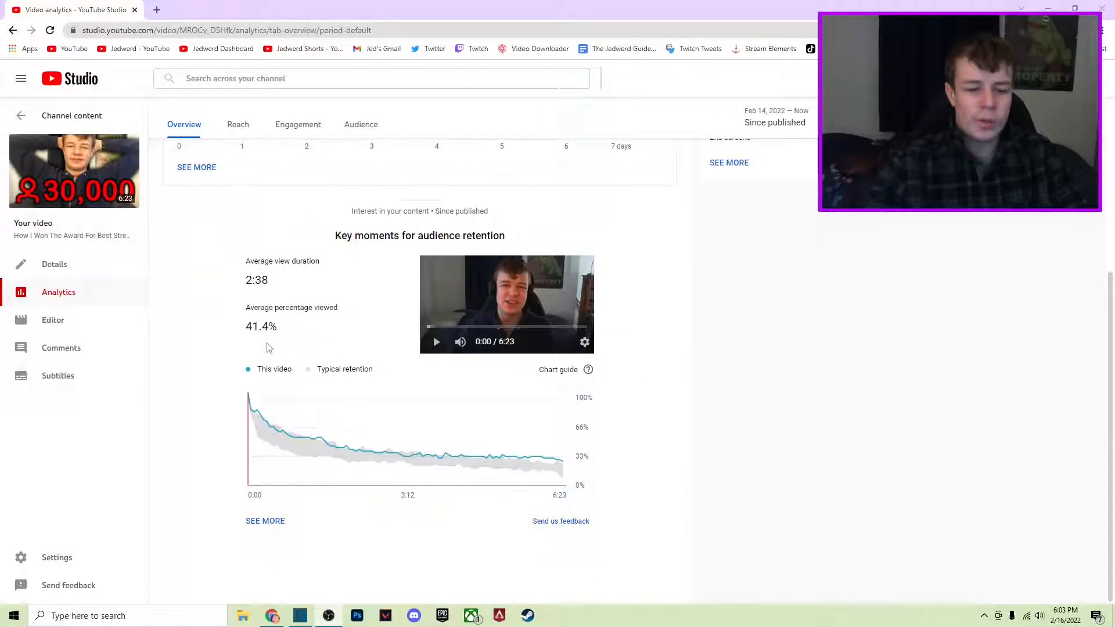
scroll(506, 464, "up", 4)
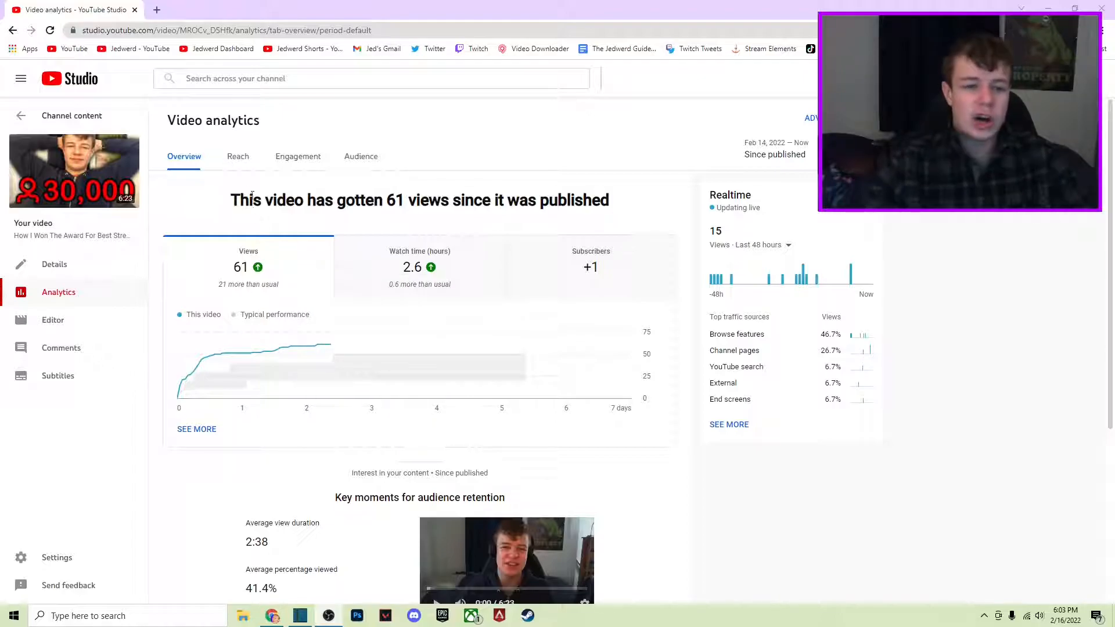
left_click(239, 158)
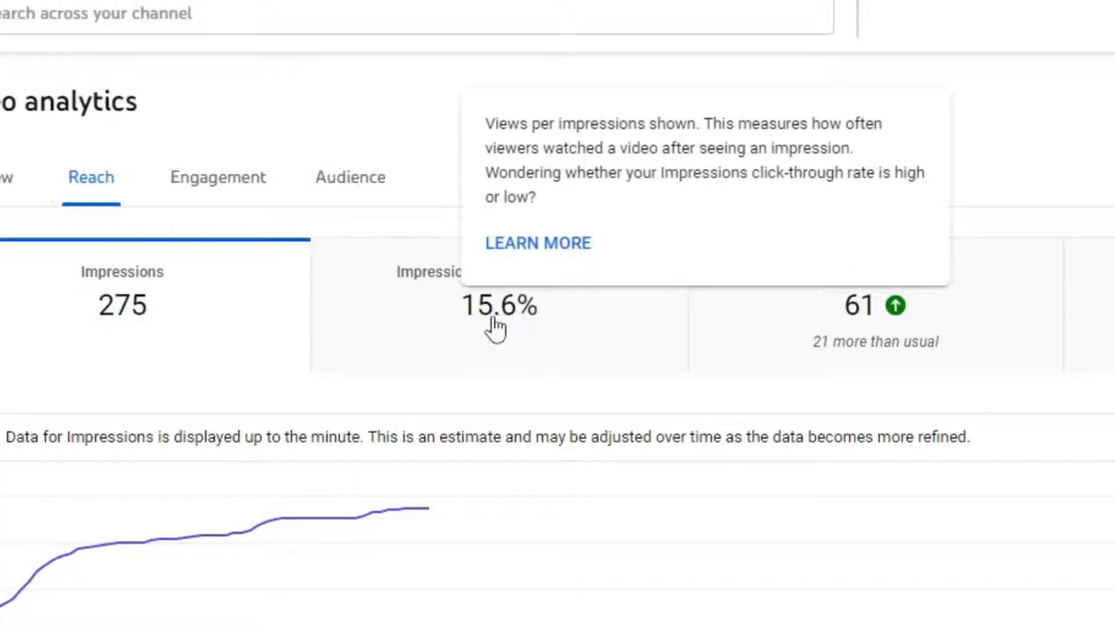